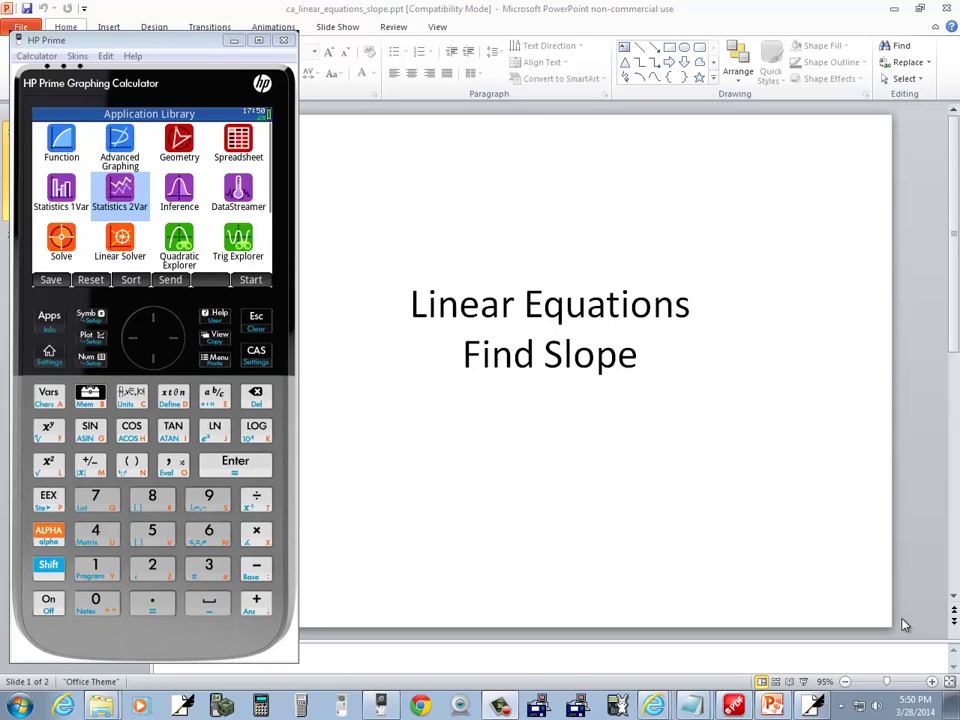
- Show PowerPoint slide 2, '1. Find the slope', with points (8,2) and (14,5)
click(793, 527)
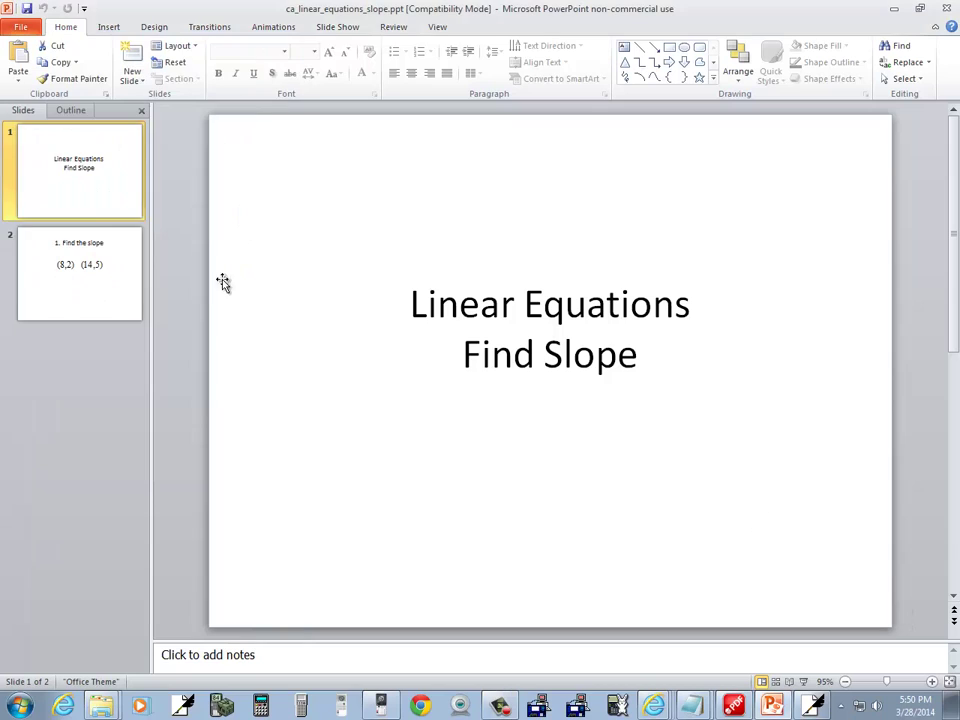
click(77, 285)
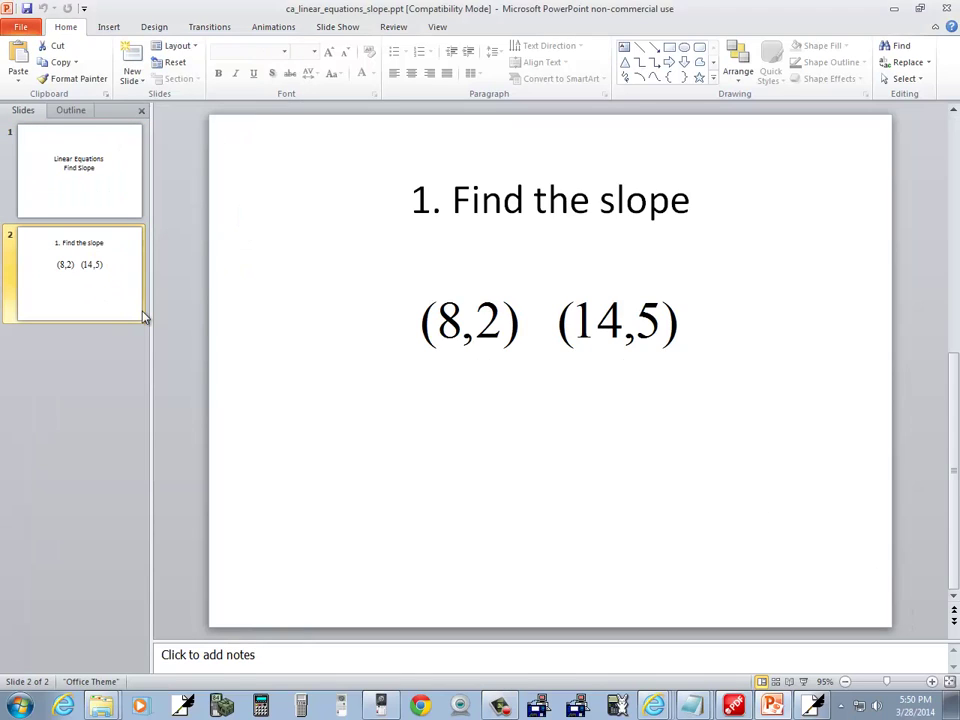
- Handwrite '1. (8,2)' on the blank Free Notes page
key(alt+Tab)
key(alt+Tab)
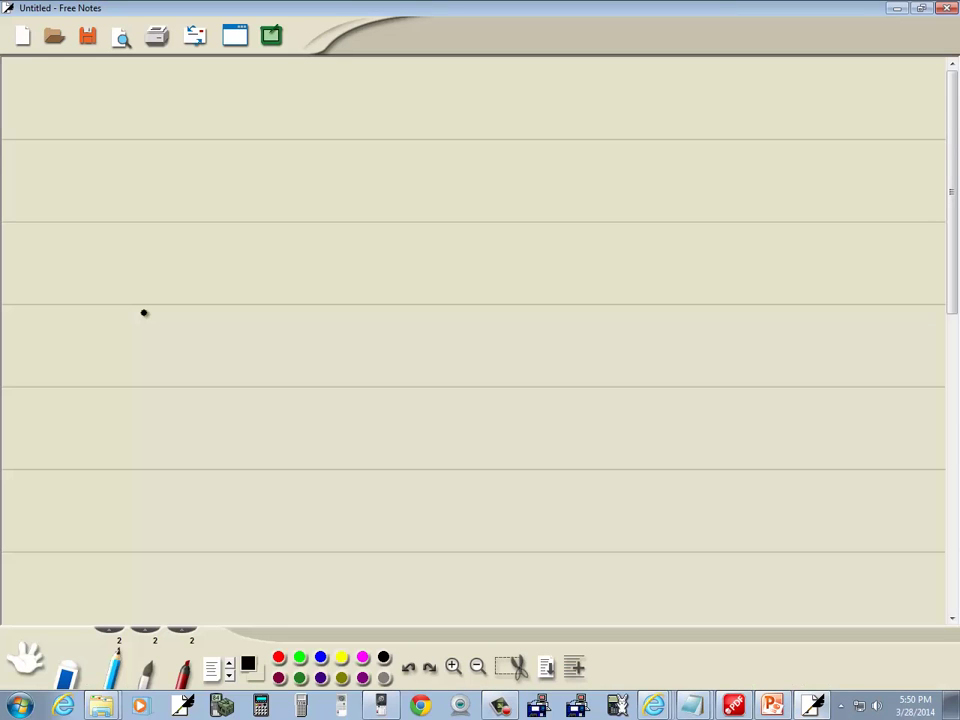
drag(98, 104, 98, 138)
click(110, 133)
mouse_move(163, 108)
mouse_down()
mouse_move(156, 135)
mouse_move(193, 147)
mouse_move(224, 140)
mouse_up()
- Check the slide and handwrite the second point (14,5) beside the first
key(alt+Tab)
key(alt+Tab)
drag(234, 106, 238, 146)
key(alt+Tab)
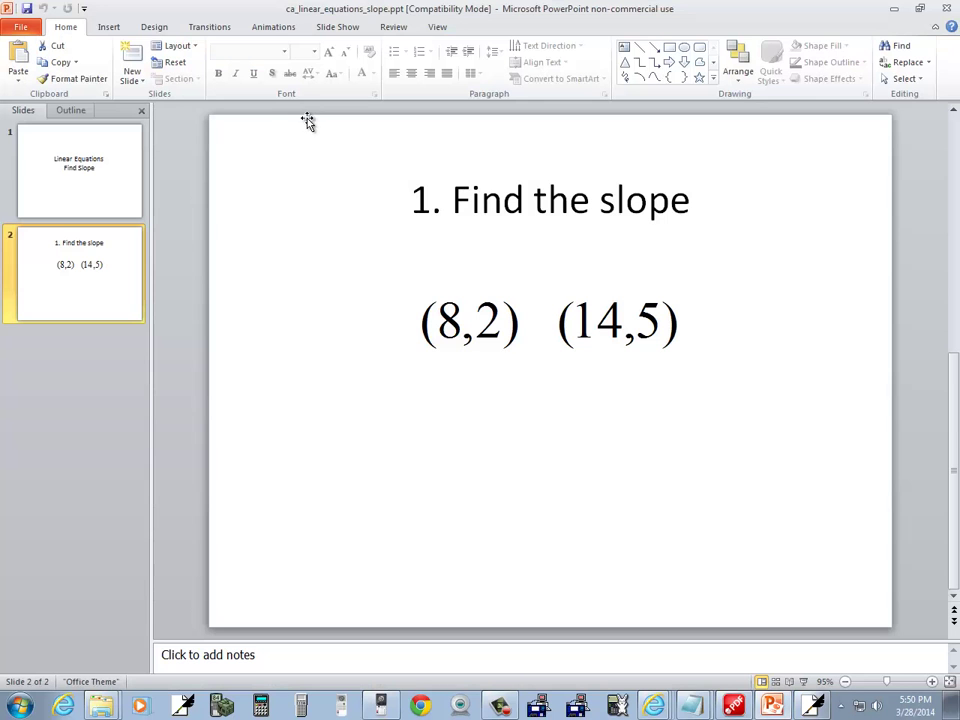
key(alt+Tab)
mouse_move(306, 114)
mouse_down()
mouse_move(302, 150)
mouse_move(331, 146)
mouse_up()
mouse_move(339, 140)
mouse_down()
mouse_move(337, 149)
mouse_move(368, 150)
mouse_up()
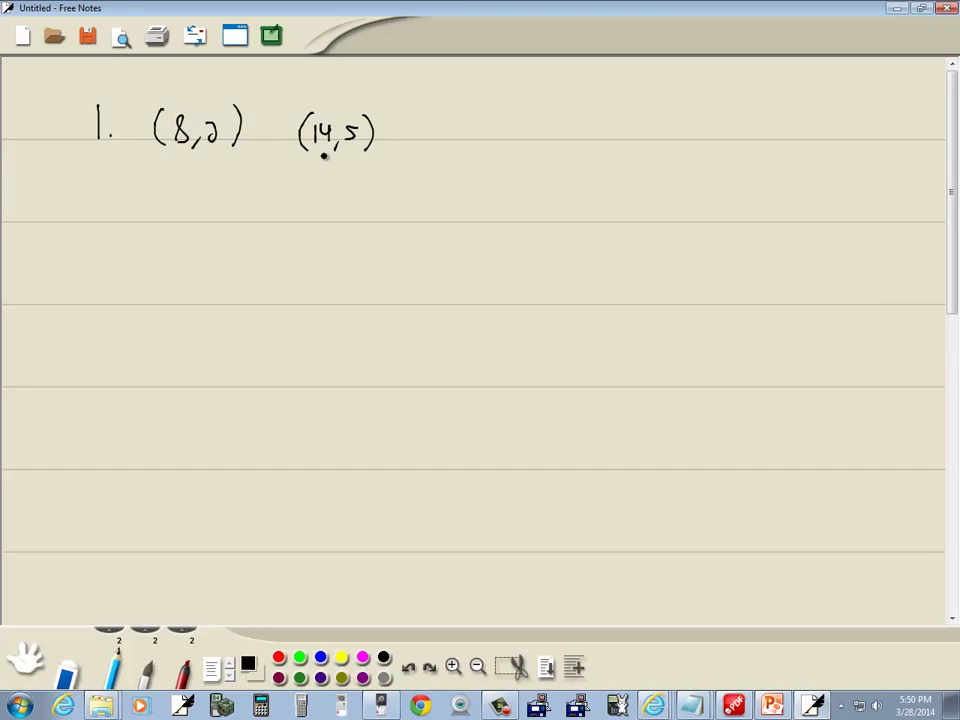
key(alt+Tab)
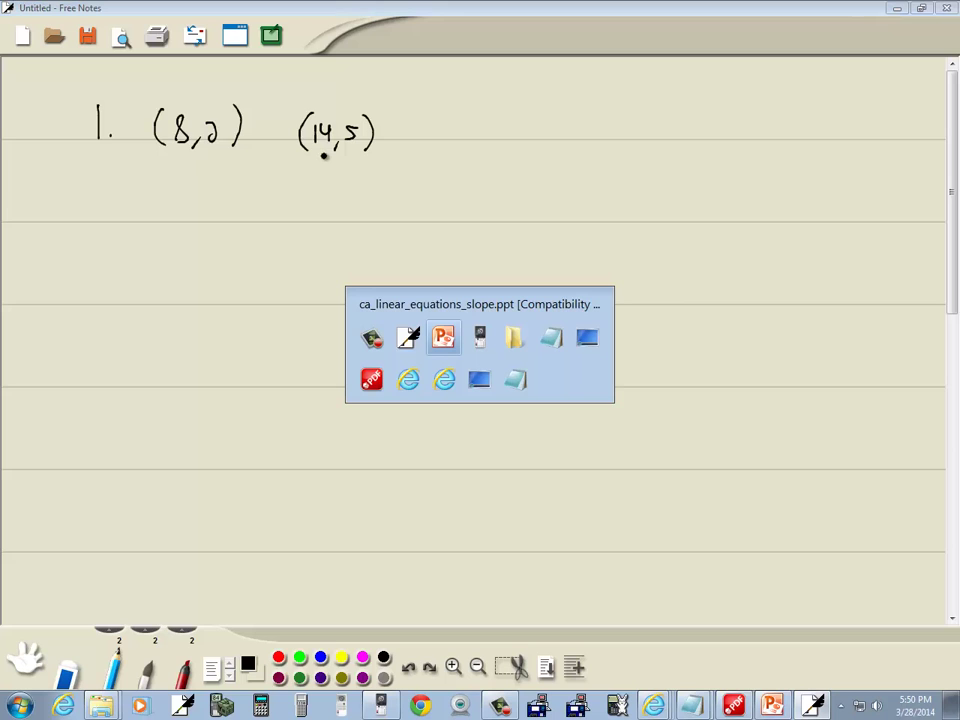
- Place the HP Prime window to the right of the notes and start Statistics 2Var
key(alt+Tab)
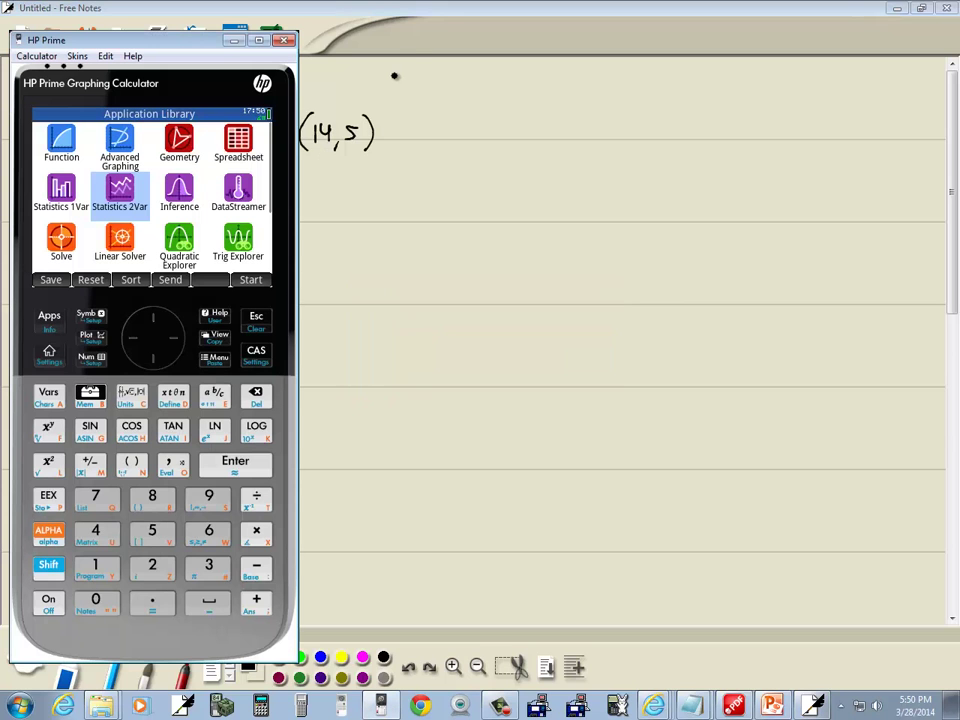
drag(166, 46, 788, 47)
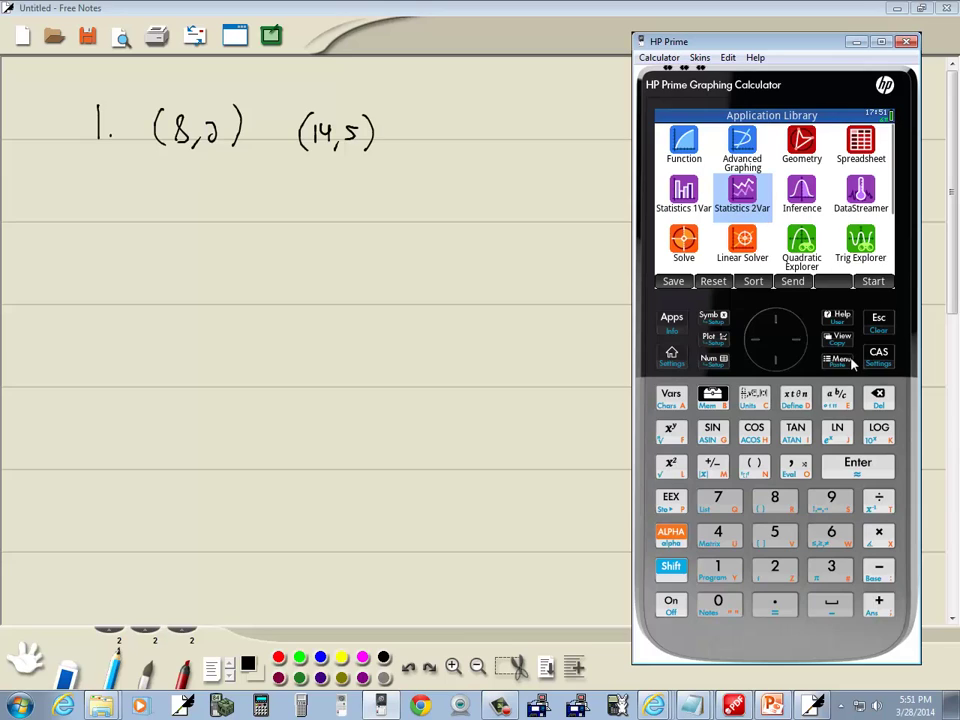
click(858, 463)
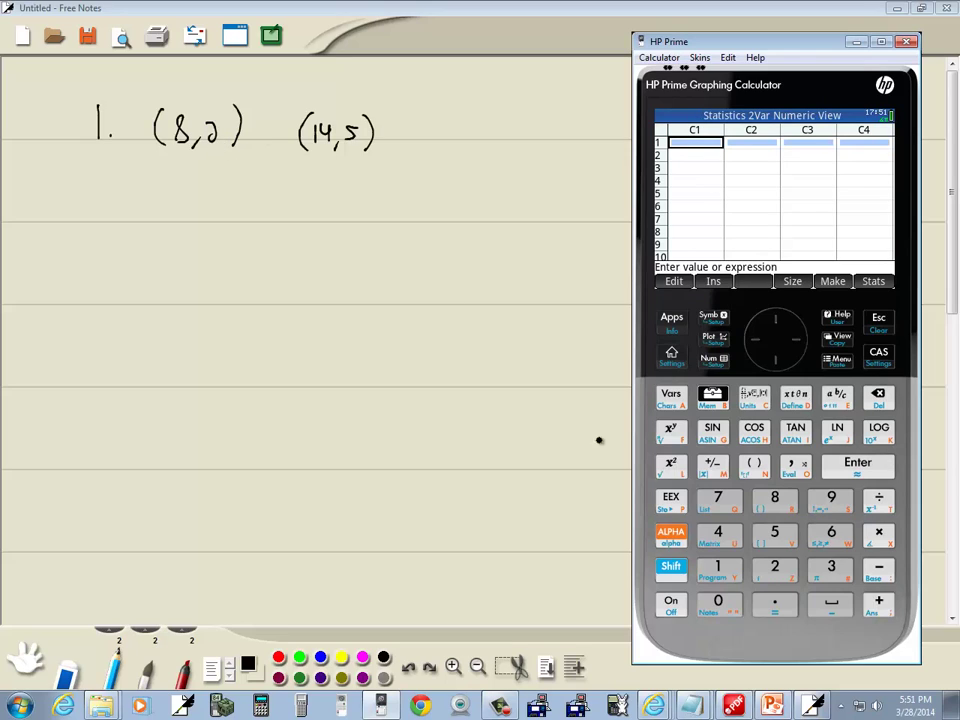
- Fill the data table with points (8,2) and (14,5): 8, 14 in C1; 2, 5 in C2
text(8)
key(Return)
click(722, 578)
click(728, 532)
click(866, 464)
click(800, 347)
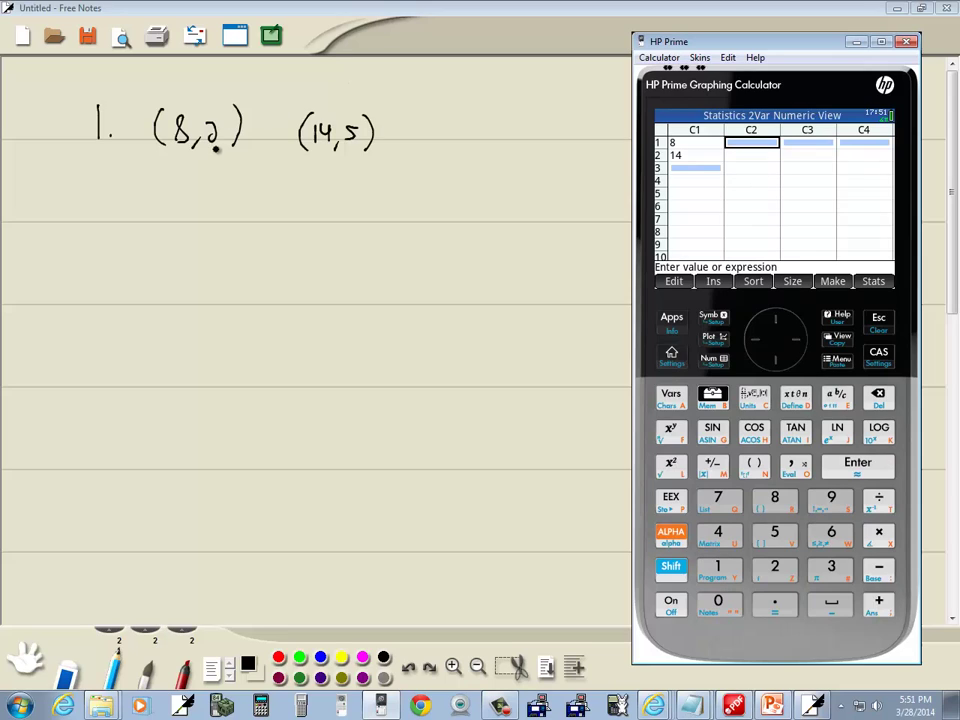
click(786, 571)
click(857, 464)
click(776, 534)
click(852, 468)
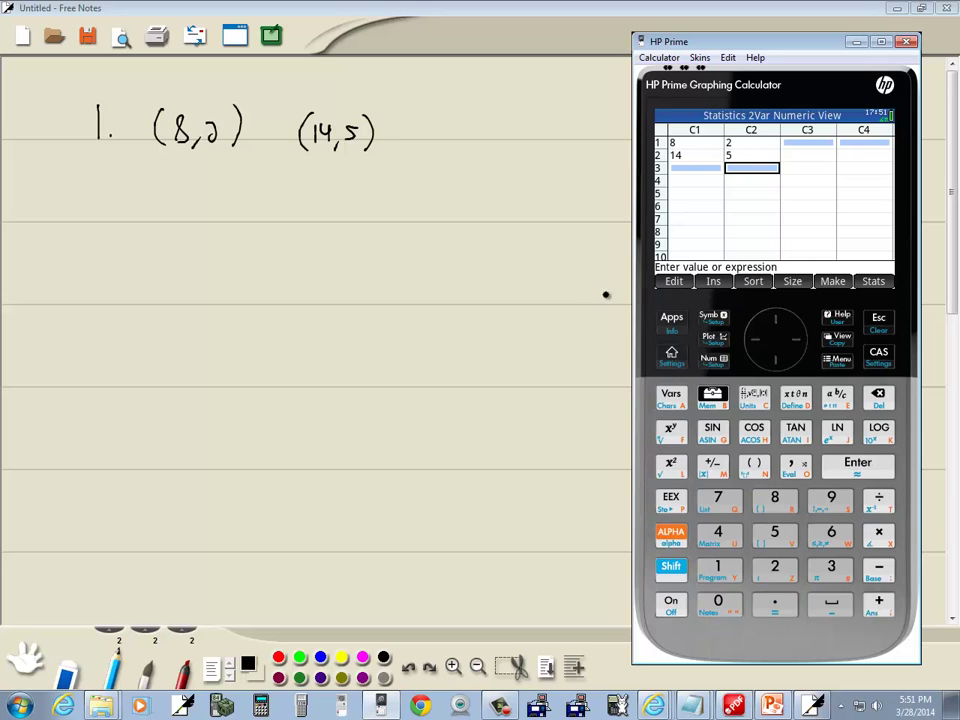
- Handwrite C1 = "x" under (8,2) and C2 = "y" under (14,5)
drag(190, 178, 207, 200)
mouse_move(300, 184)
mouse_down()
mouse_move(302, 199)
mouse_move(318, 197)
mouse_up()
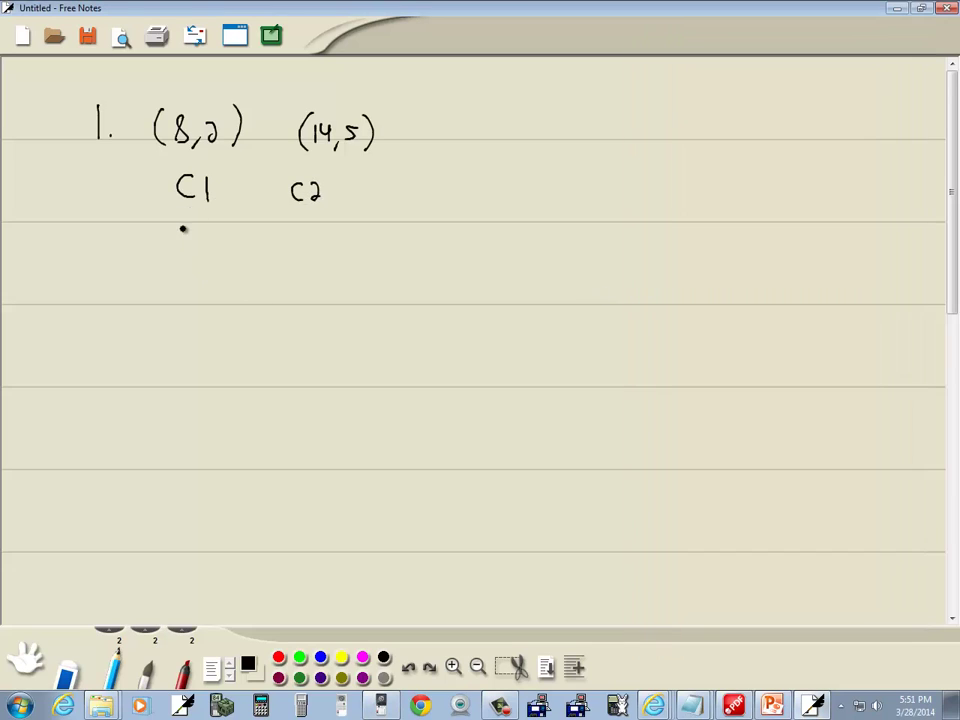
drag(173, 222, 179, 230)
mouse_move(184, 226)
mouse_down()
mouse_move(195, 239)
mouse_move(185, 240)
mouse_up()
drag(204, 222, 210, 229)
drag(290, 222, 291, 230)
mouse_move(296, 222)
mouse_down()
mouse_move(309, 236)
mouse_move(305, 260)
mouse_up()
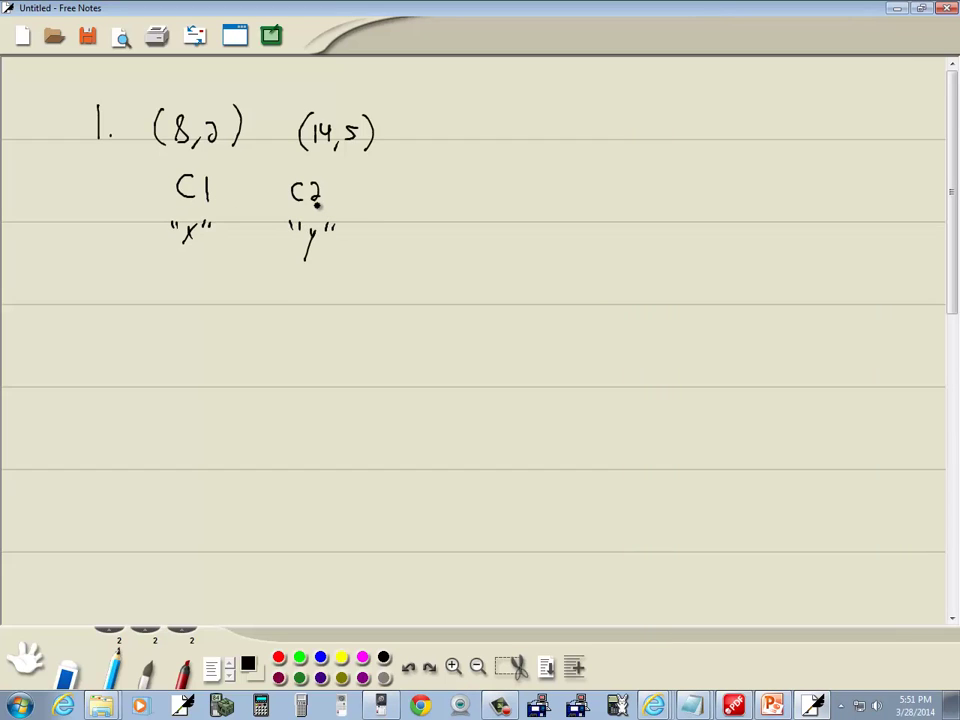
key(alt+Tab)
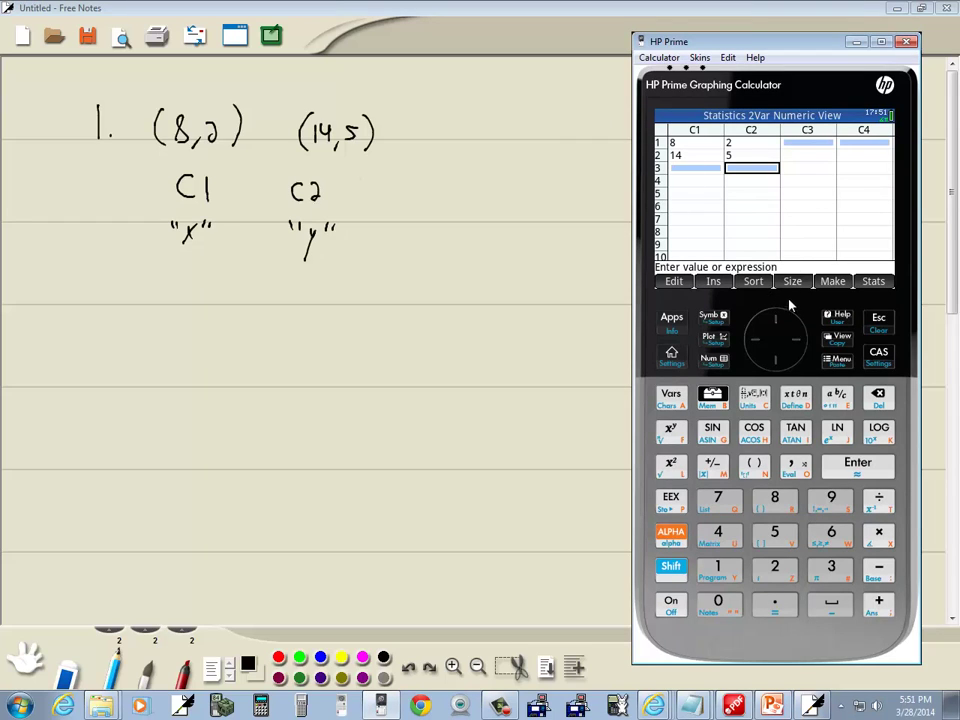
- Open the Symbolic View to read the Linear fit .5*X-2 for C1 and C2
click(709, 318)
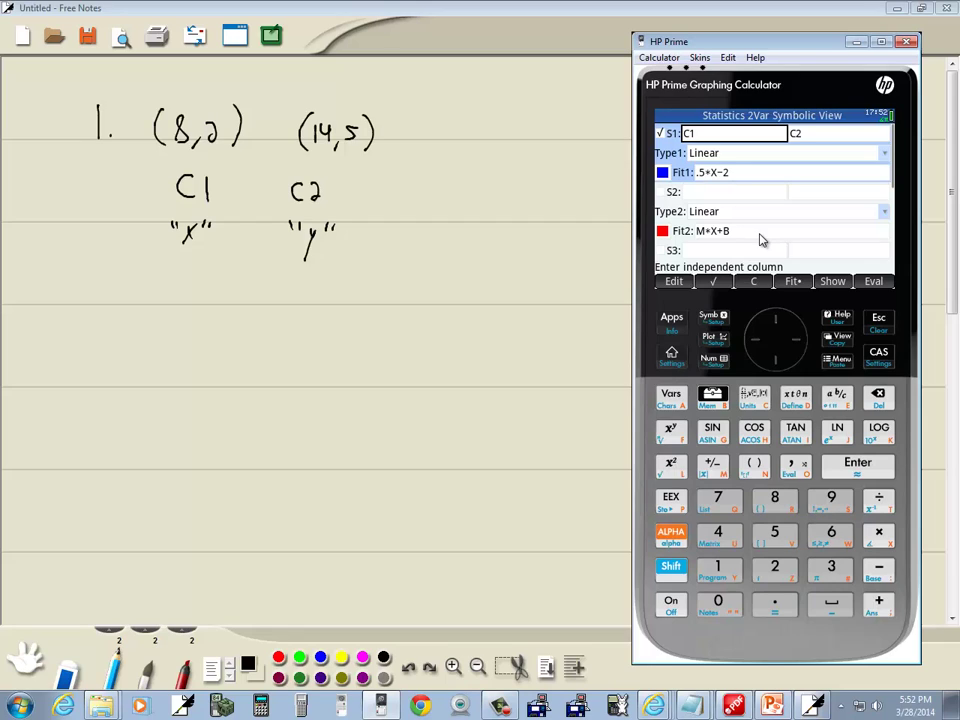
- Handwrite the fitted equation y = .5x − 2 below the labels, reading it from the calculator
mouse_move(205, 348)
mouse_down()
mouse_move(216, 313)
mouse_move(213, 329)
mouse_move(246, 318)
mouse_up()
drag(228, 331, 247, 331)
key(alt+Tab)
click(268, 331)
mouse_move(291, 316)
mouse_down()
mouse_move(273, 340)
mouse_move(318, 339)
mouse_up()
mouse_move(317, 316)
mouse_down()
mouse_move(296, 340)
mouse_move(350, 318)
mouse_move(369, 338)
mouse_up()
- Recheck the calculator's fit and start an 'm=' line for the slope on the right
key(alt+Tab)
click(336, 327)
drag(529, 244, 575, 231)
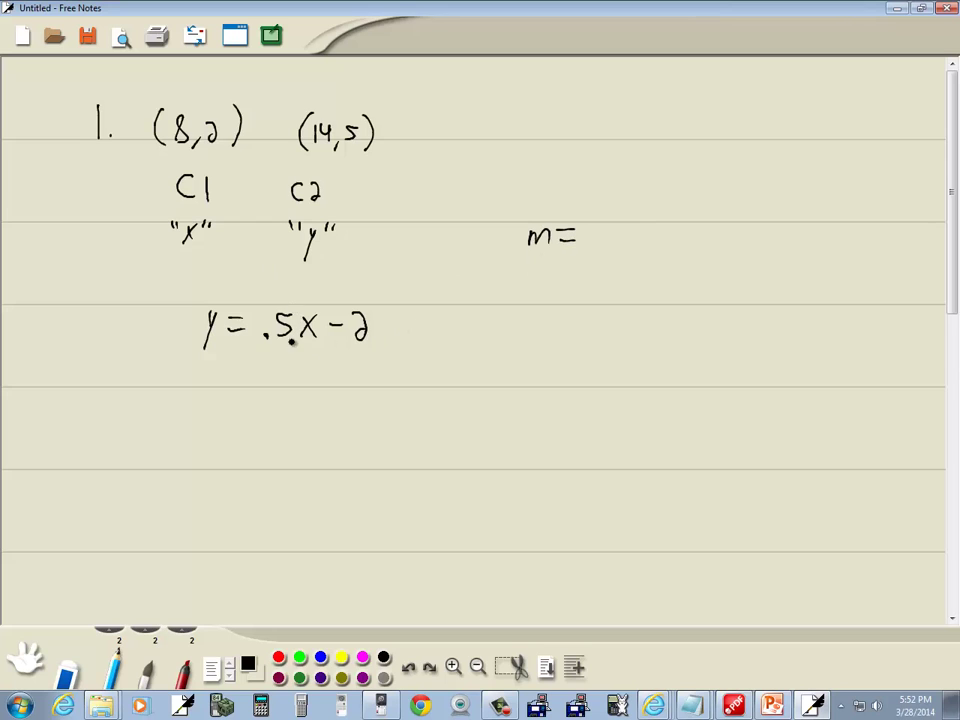
key(alt+Tab)
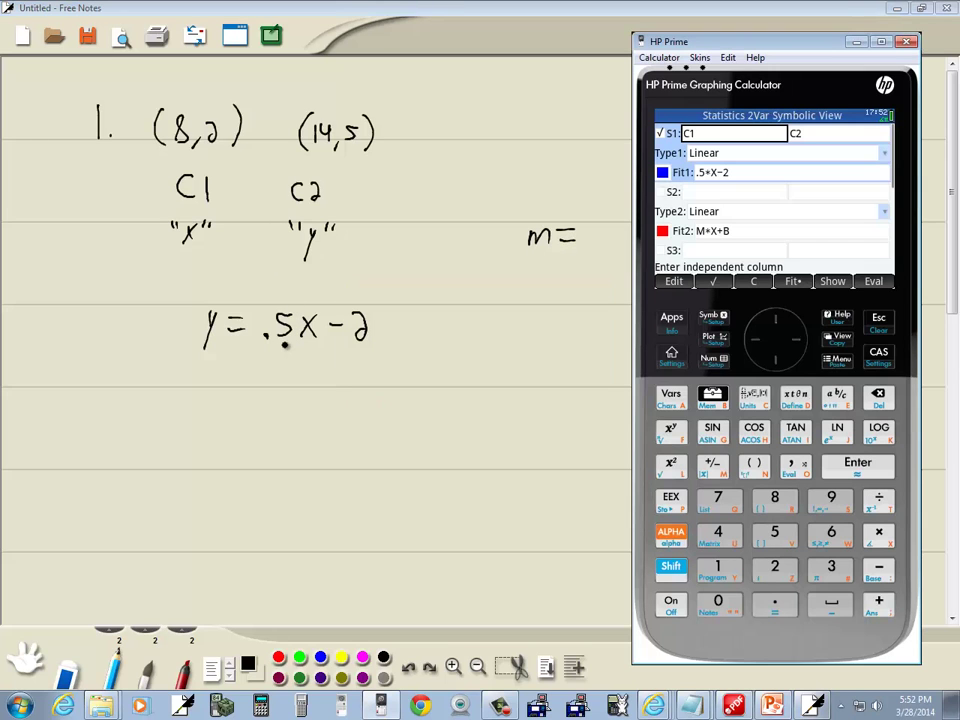
- Switch Type1 to Exponential, then back to Linear, leaving Fit1 as M*X+B
click(805, 155)
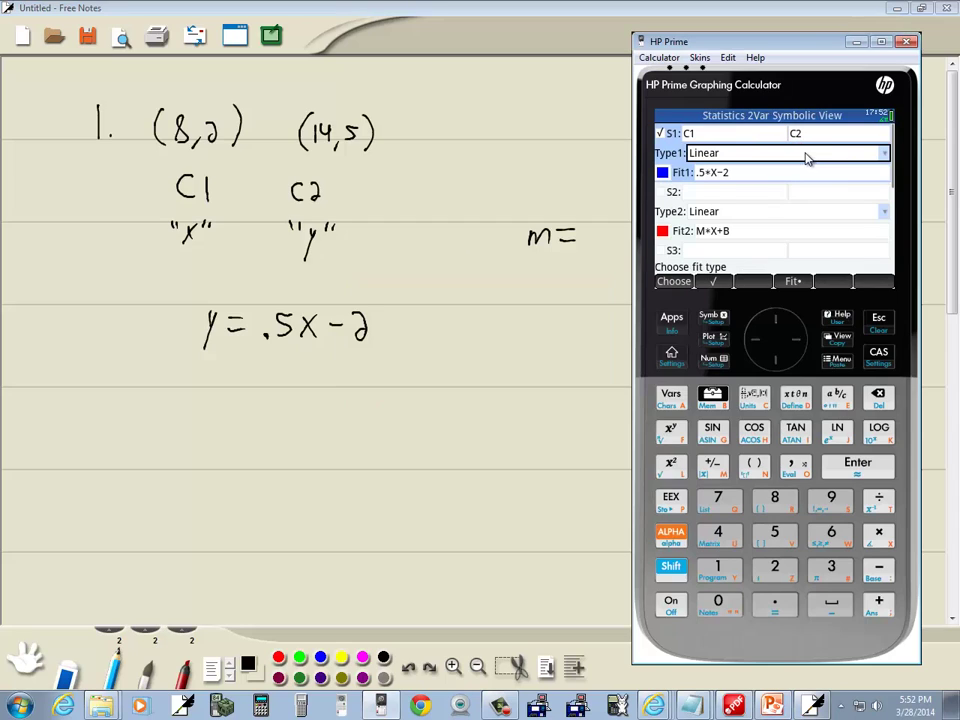
click(885, 154)
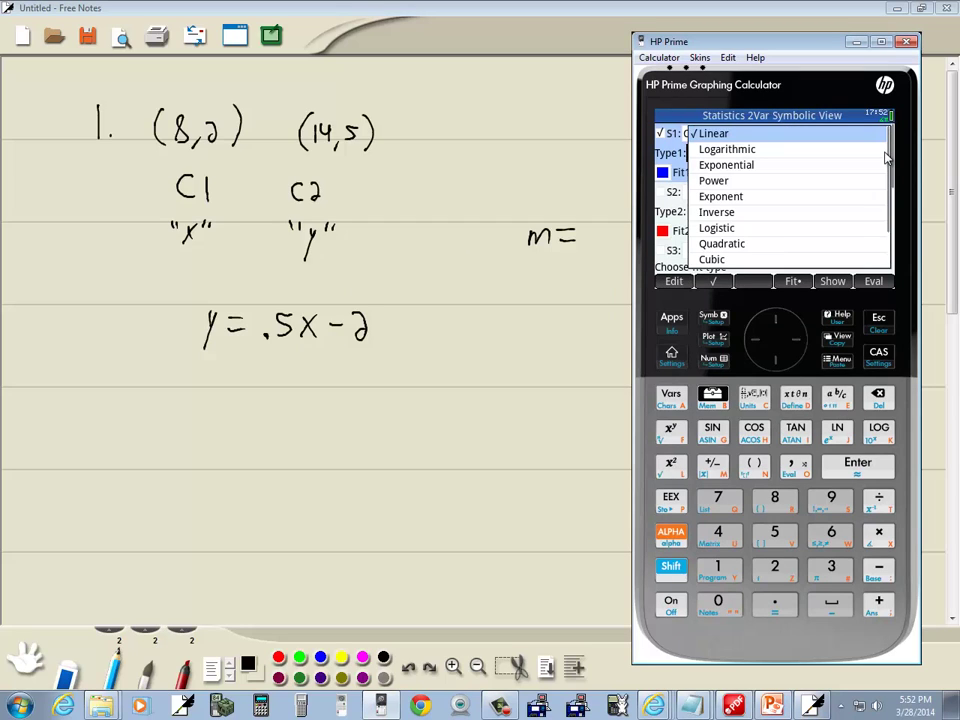
click(712, 134)
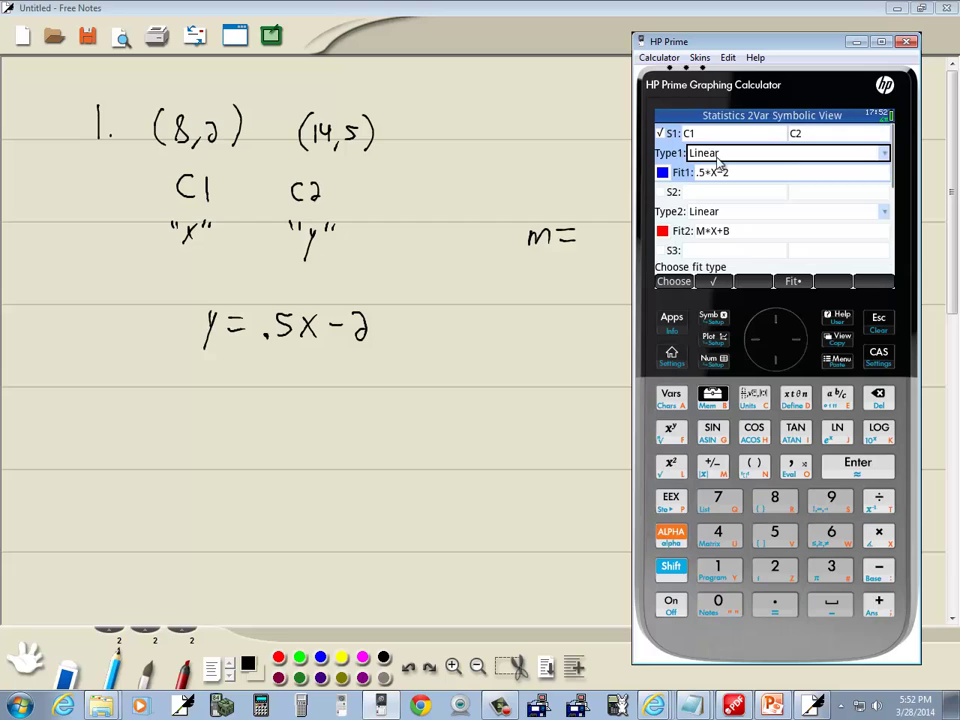
click(887, 154)
click(754, 165)
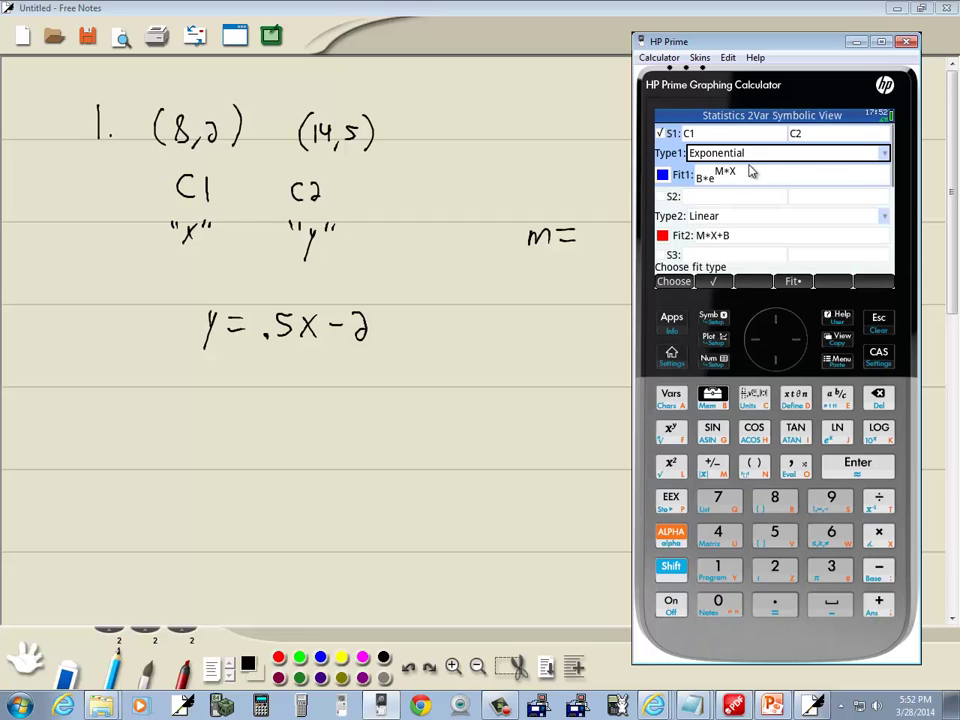
click(887, 154)
click(720, 133)
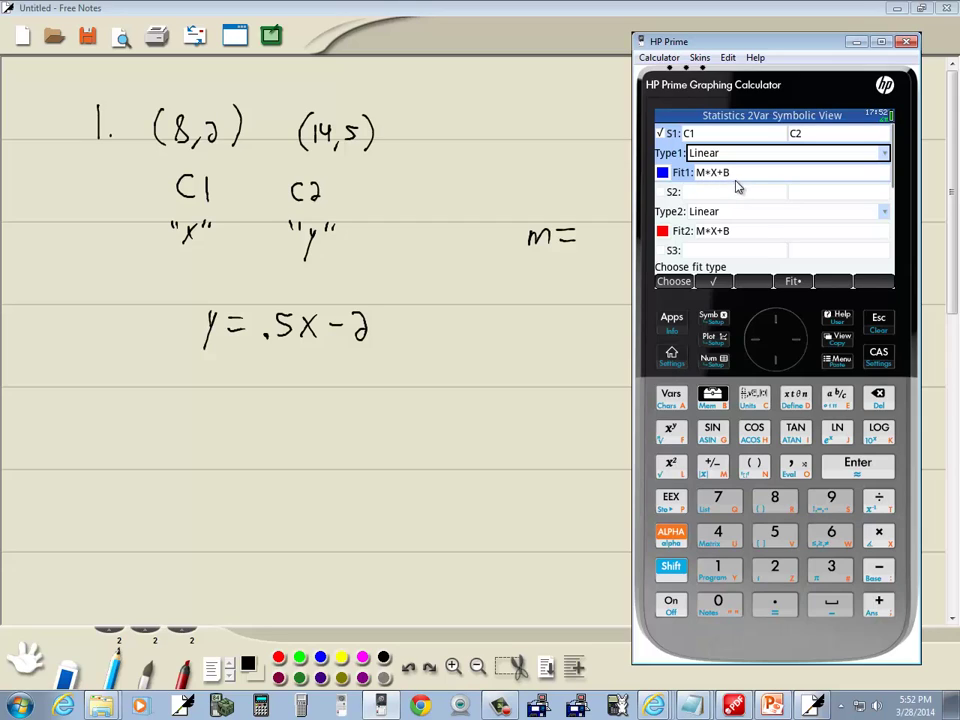
- Plot the two points with their regression line, then return to Fit1 reading .5*X-2
click(714, 340)
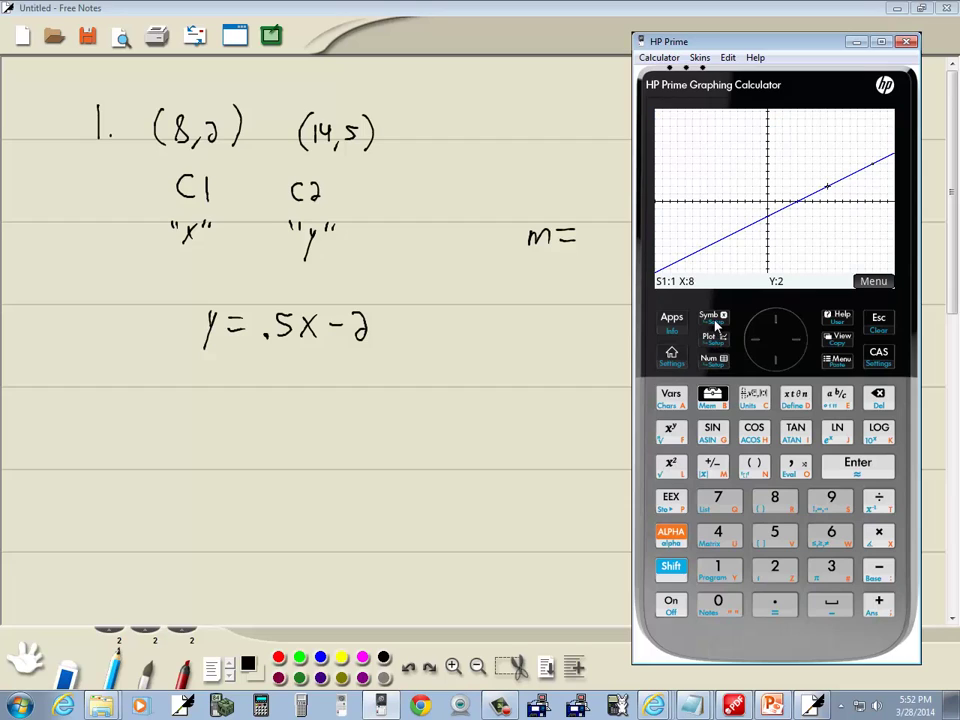
click(716, 318)
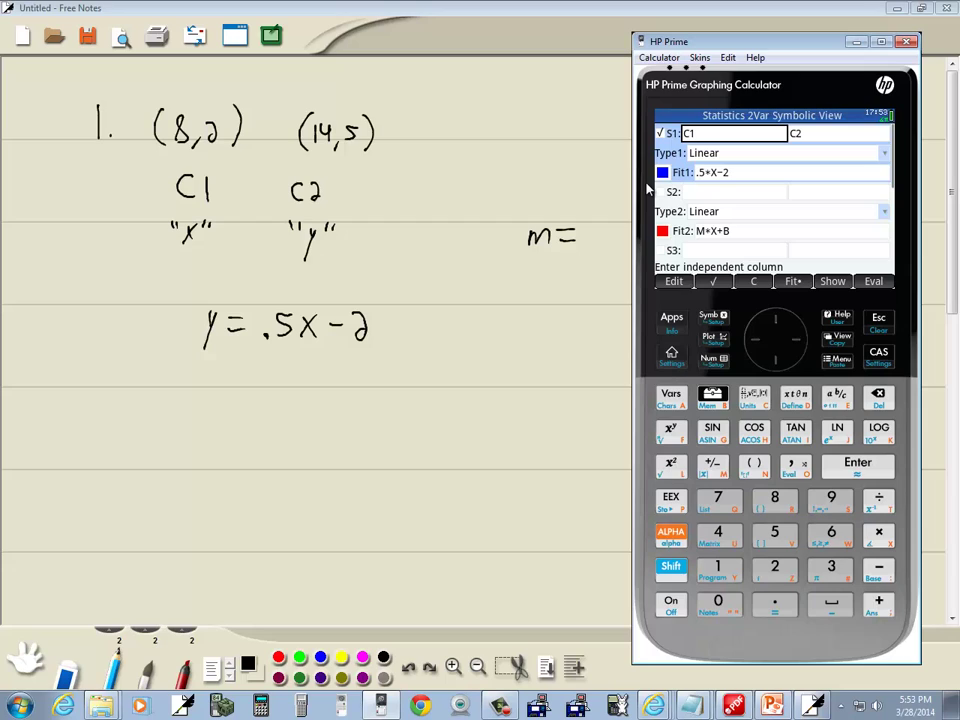
- Evaluate Statistics 2Var's S1 on the home screen and show it as {C1,C2,1/2*X-2}
click(674, 355)
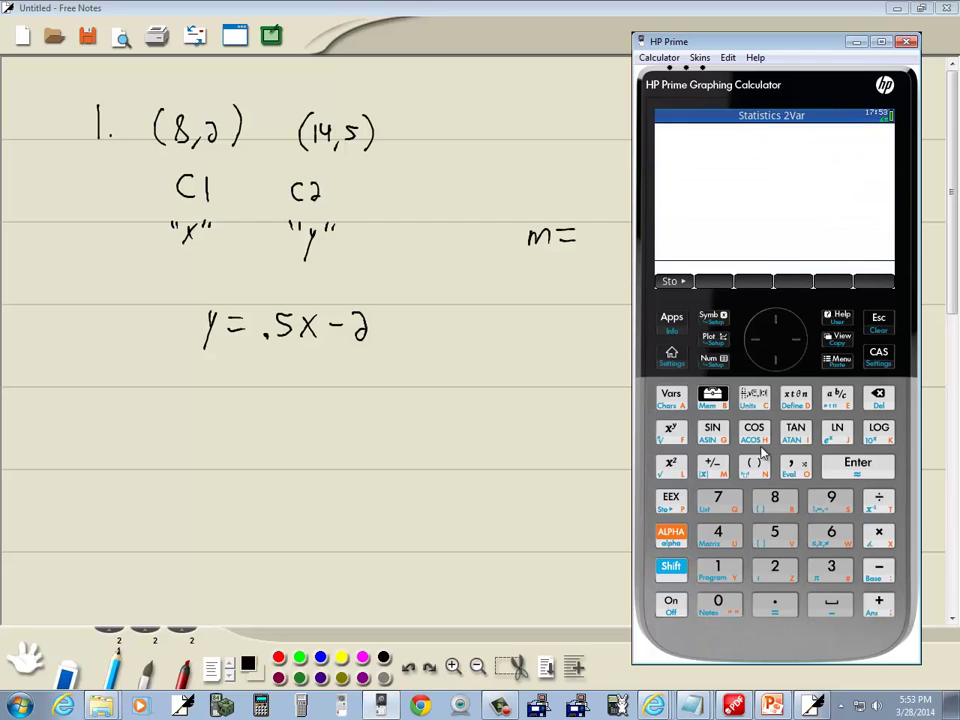
click(675, 397)
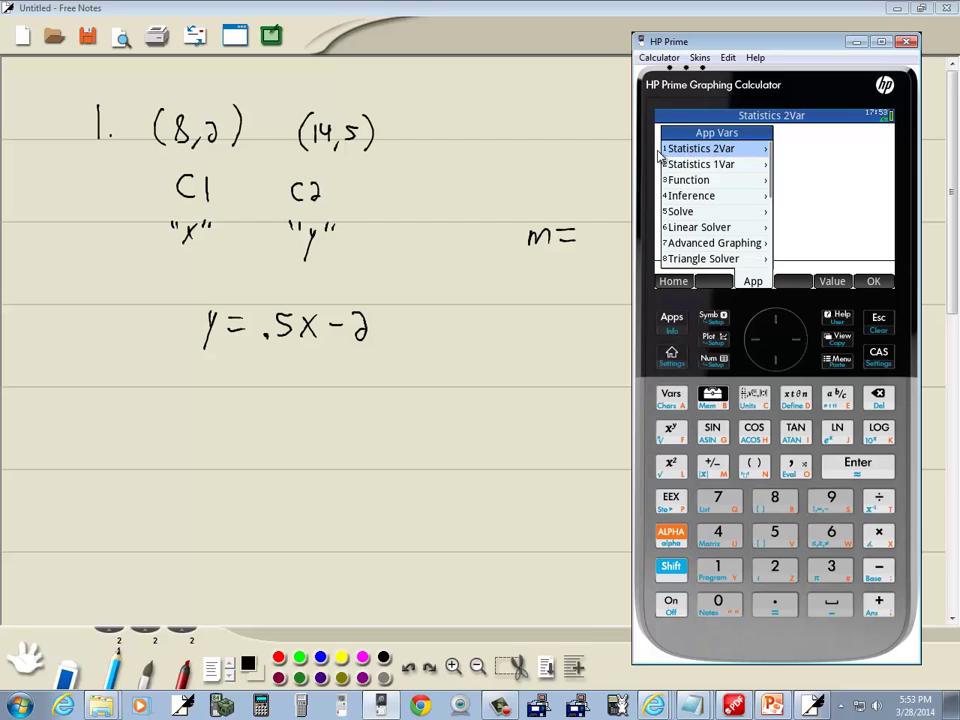
click(725, 570)
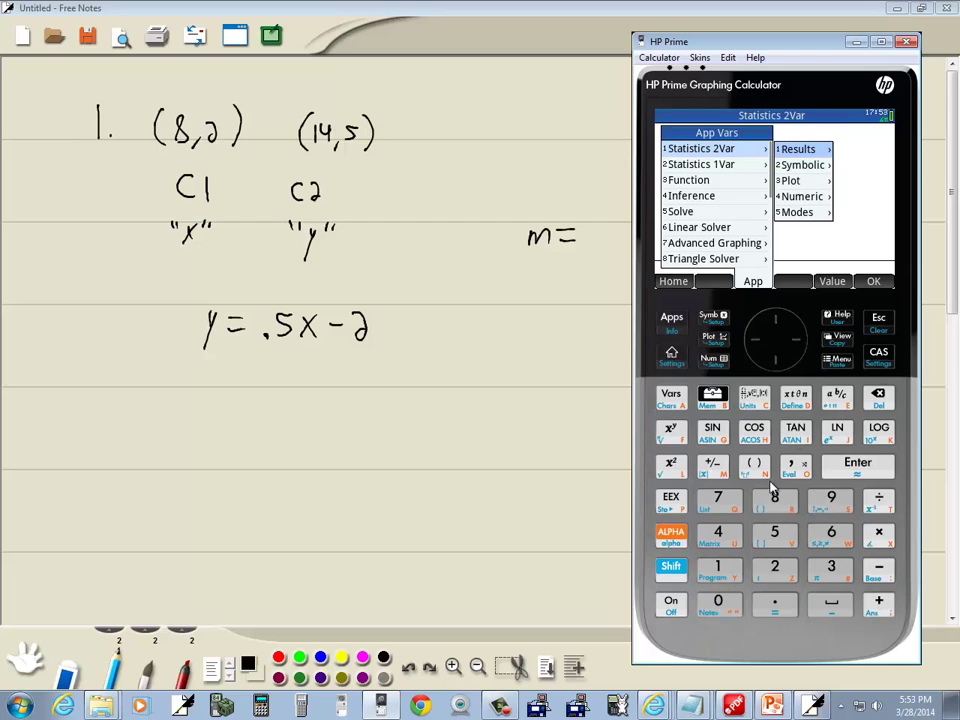
click(775, 567)
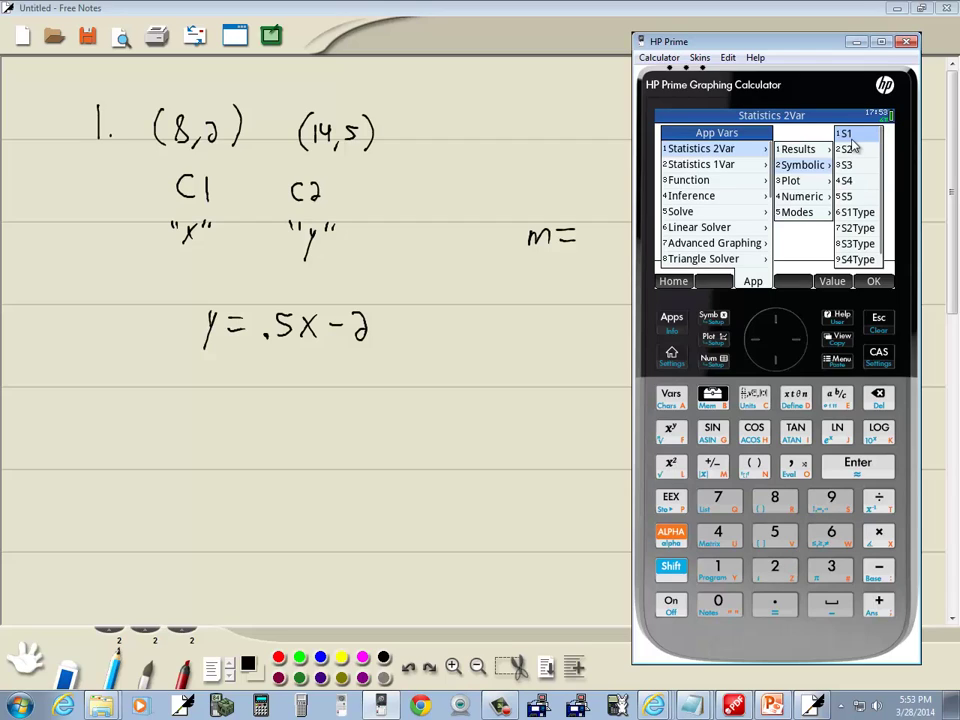
click(717, 567)
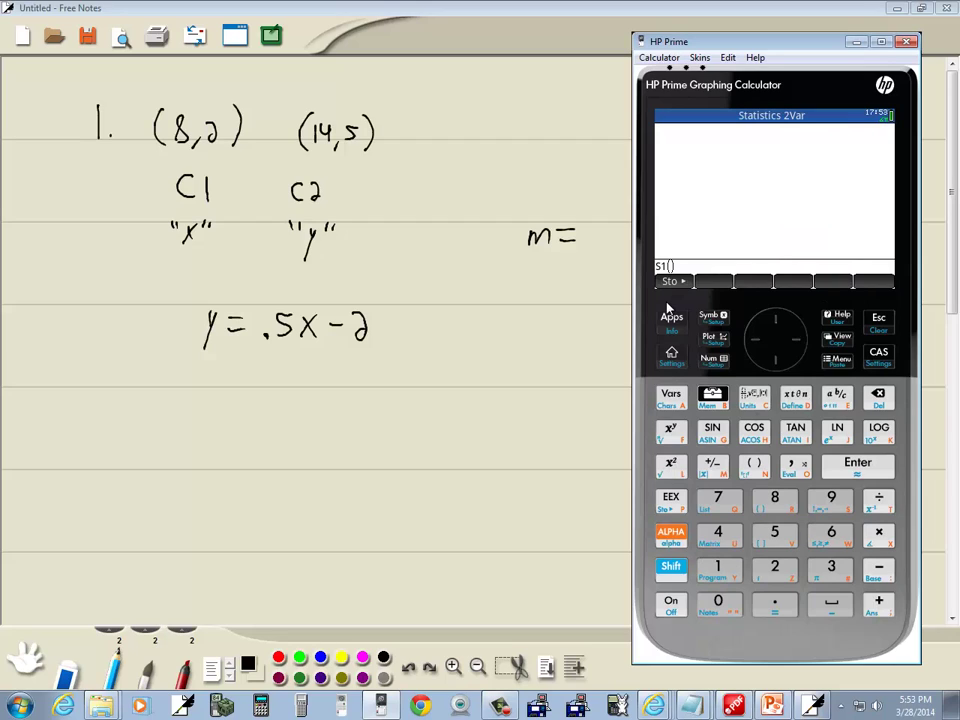
click(878, 465)
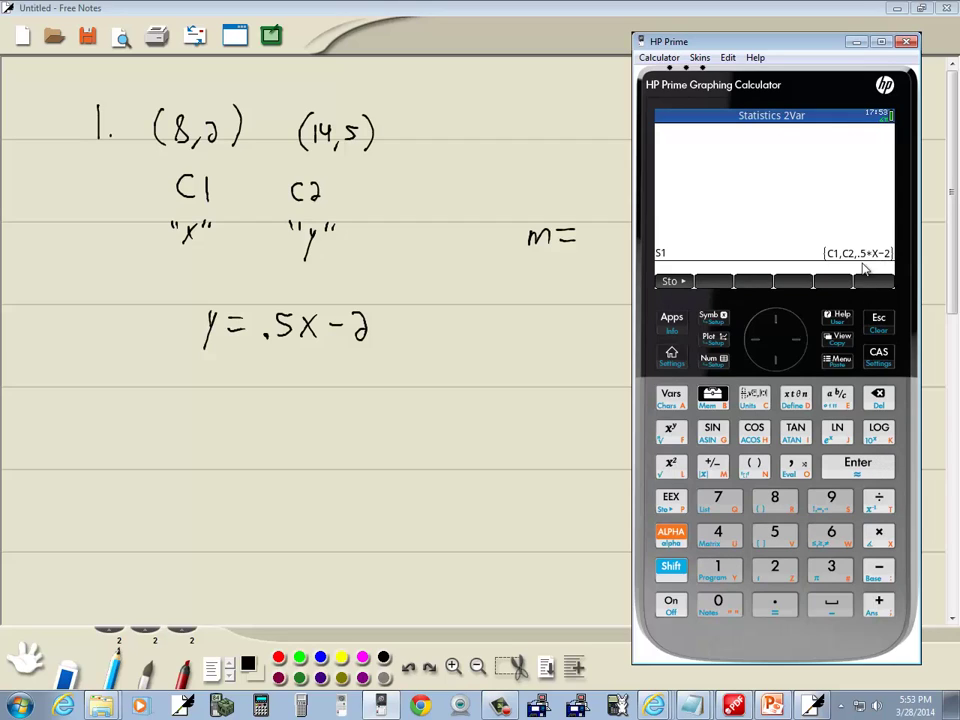
click(840, 398)
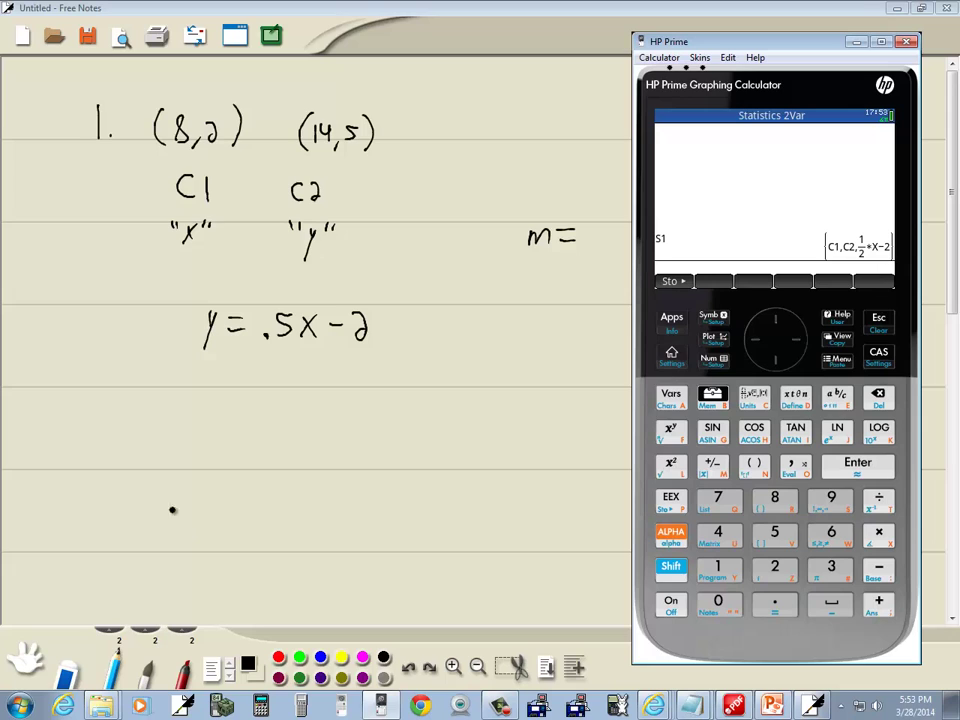
- Handwrite the equation y = ½x − 2 below the first equation
mouse_move(220, 380)
mouse_down()
mouse_move(211, 424)
mouse_move(219, 400)
mouse_up()
drag(233, 384, 246, 384)
drag(233, 393, 246, 392)
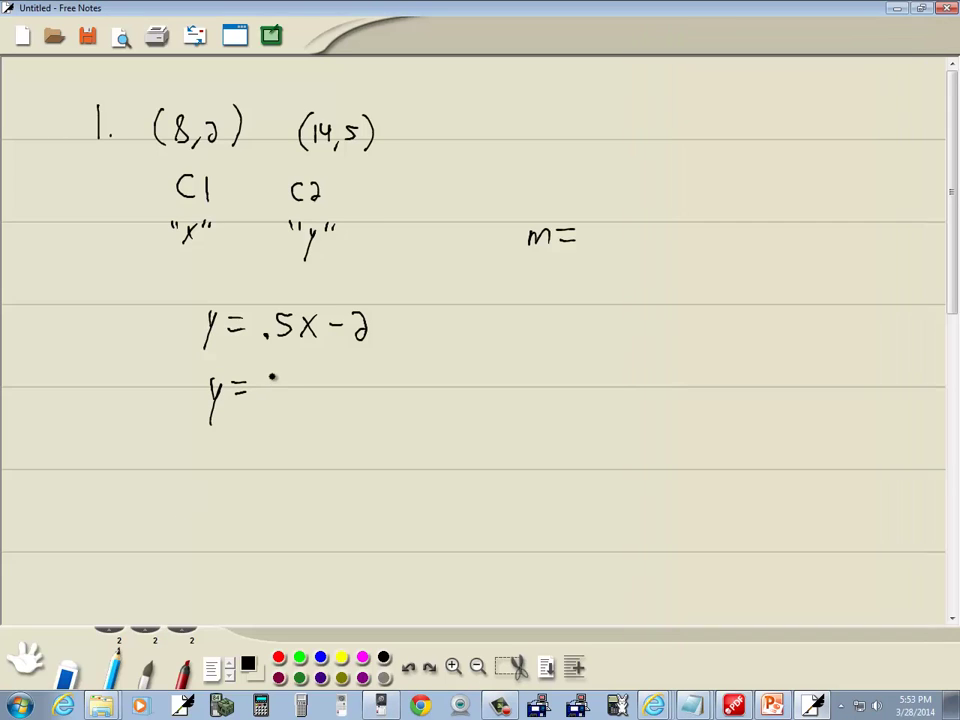
drag(270, 373, 279, 391)
mouse_move(268, 396)
mouse_down()
mouse_move(279, 407)
mouse_move(336, 388)
mouse_move(354, 402)
mouse_up()
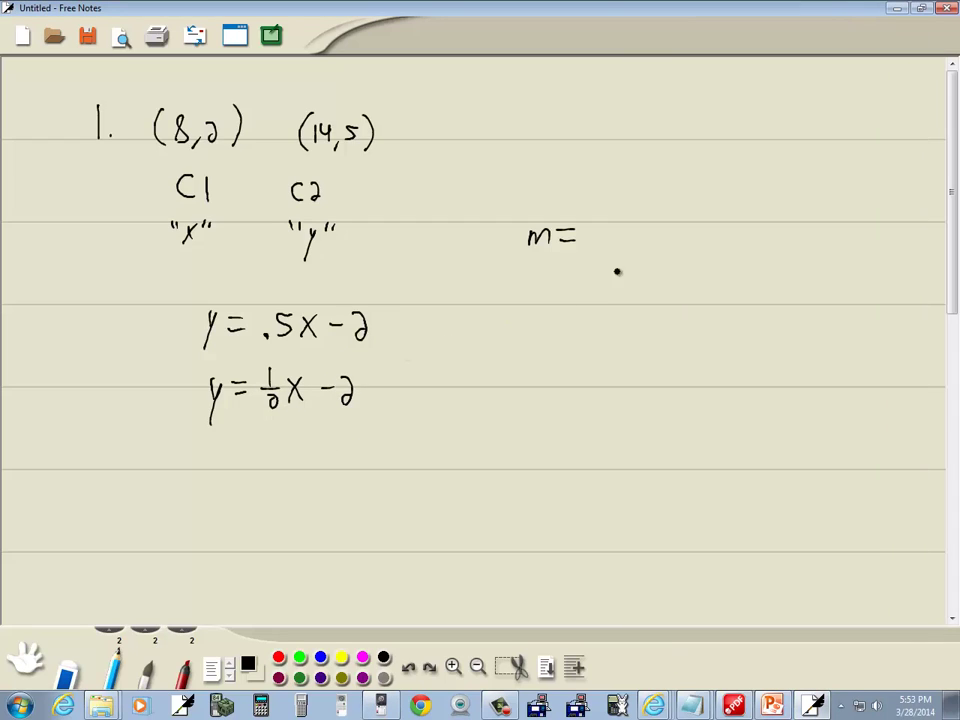
- Write m = ½ and circle it
drag(596, 211, 597, 228)
mouse_move(590, 240)
mouse_down()
mouse_move(605, 240)
mouse_move(604, 255)
mouse_up()
mouse_move(612, 277)
mouse_down()
mouse_move(561, 272)
mouse_move(531, 210)
mouse_move(605, 278)
mouse_up()
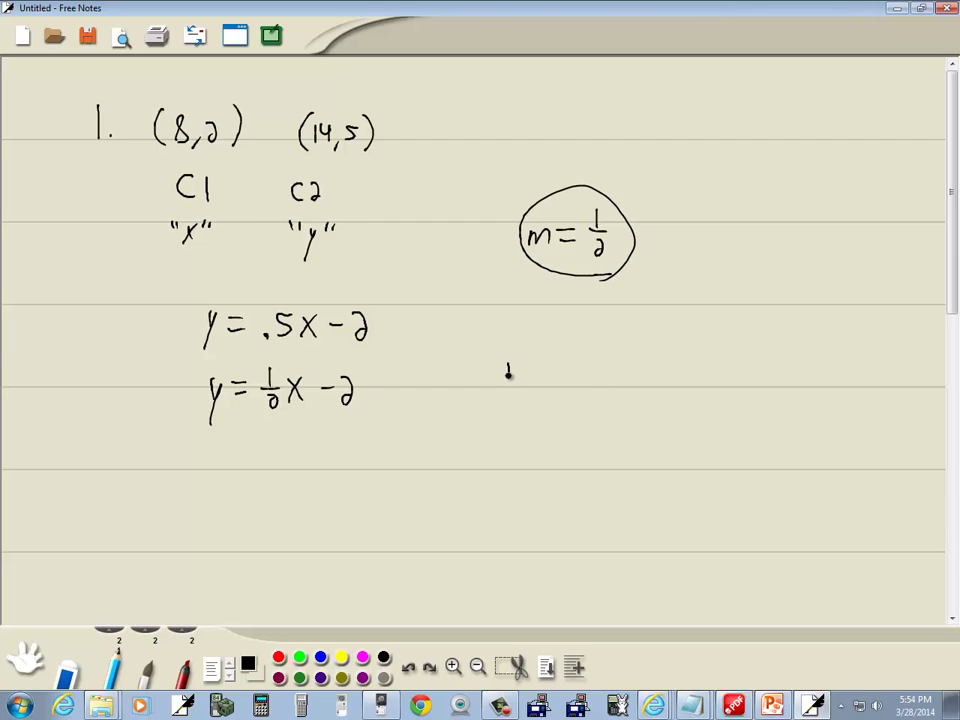
- Write the hand check m = (5−2)/(14−8) below
drag(508, 370, 547, 364)
mouse_move(528, 374)
mouse_down()
mouse_move(548, 374)
mouse_move(573, 347)
mouse_move(573, 367)
mouse_move(600, 358)
mouse_up()
mouse_move(604, 349)
mouse_down()
mouse_move(614, 364)
mouse_move(587, 377)
mouse_move(627, 376)
mouse_up()
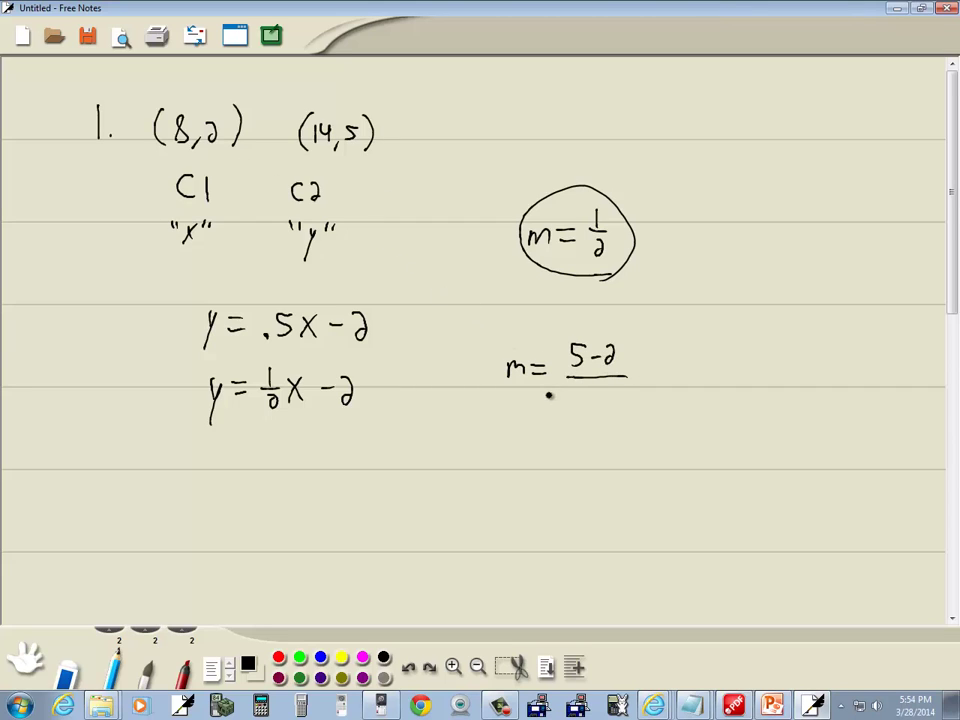
drag(563, 387, 563, 404)
drag(577, 386, 585, 399)
mouse_move(580, 389)
mouse_down()
mouse_move(580, 406)
mouse_move(596, 396)
mouse_up()
mouse_move(609, 388)
mouse_down()
mouse_move(601, 399)
mouse_move(668, 371)
mouse_up()
- Simplify the check to = 3/6 = ½, then return to the calculator
mouse_move(657, 379)
mouse_down()
mouse_move(722, 381)
mouse_move(705, 398)
mouse_move(759, 377)
mouse_up()
drag(744, 386, 789, 384)
mouse_move(775, 386)
mouse_down()
mouse_move(789, 388)
mouse_move(794, 405)
mouse_up()
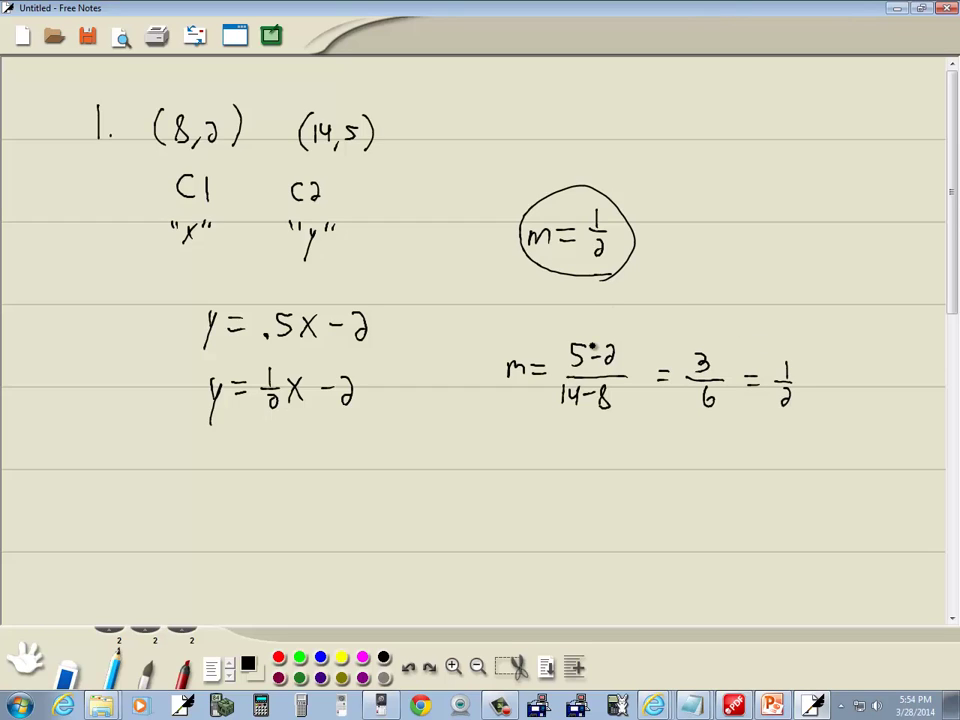
key(alt+Tab)
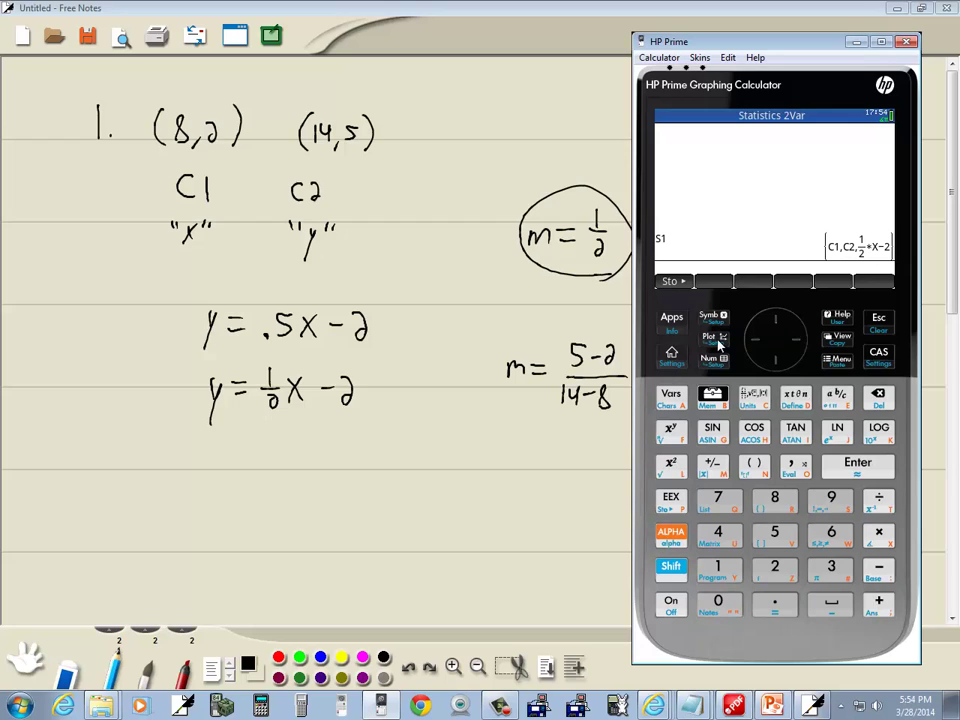
- Change C1 row 1 from 8 to 18 and view the new Fit1, -.75*X+15.5
click(711, 362)
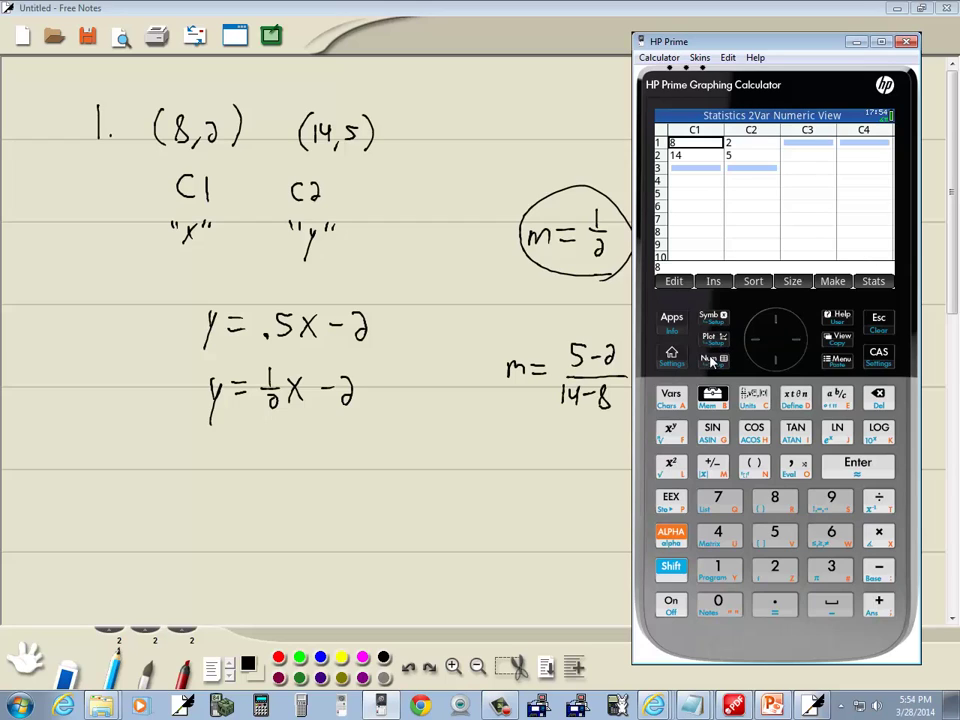
click(773, 500)
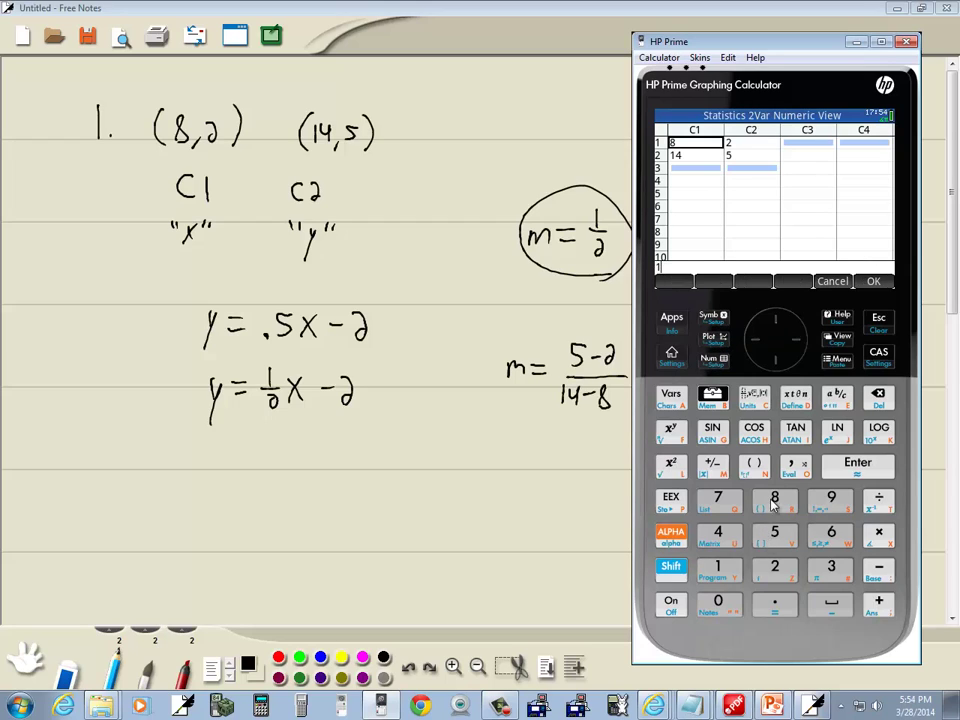
click(773, 500)
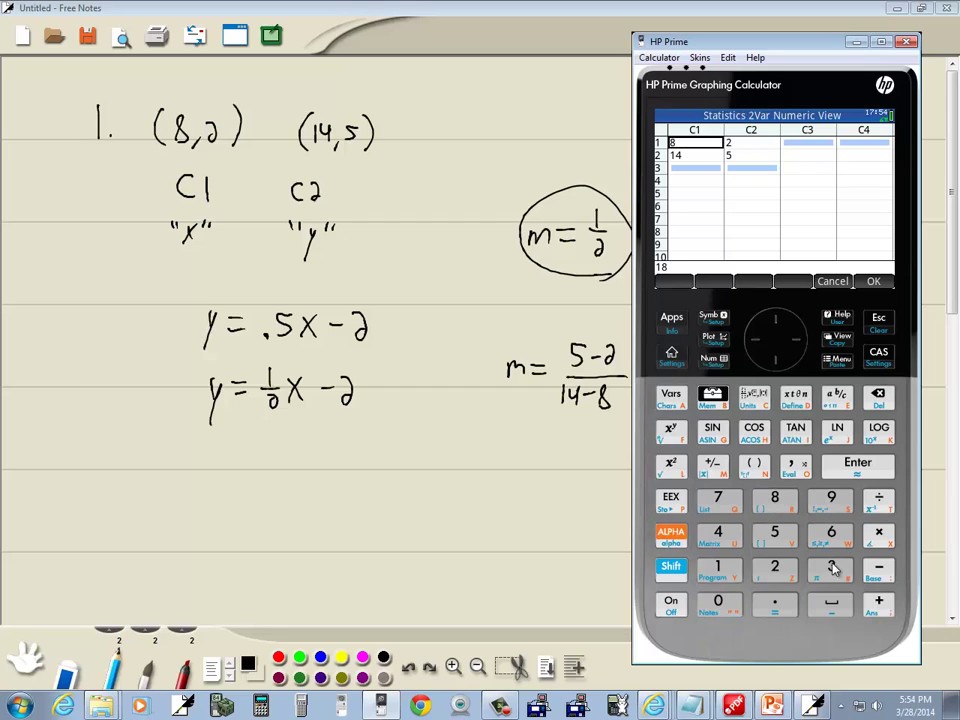
click(862, 466)
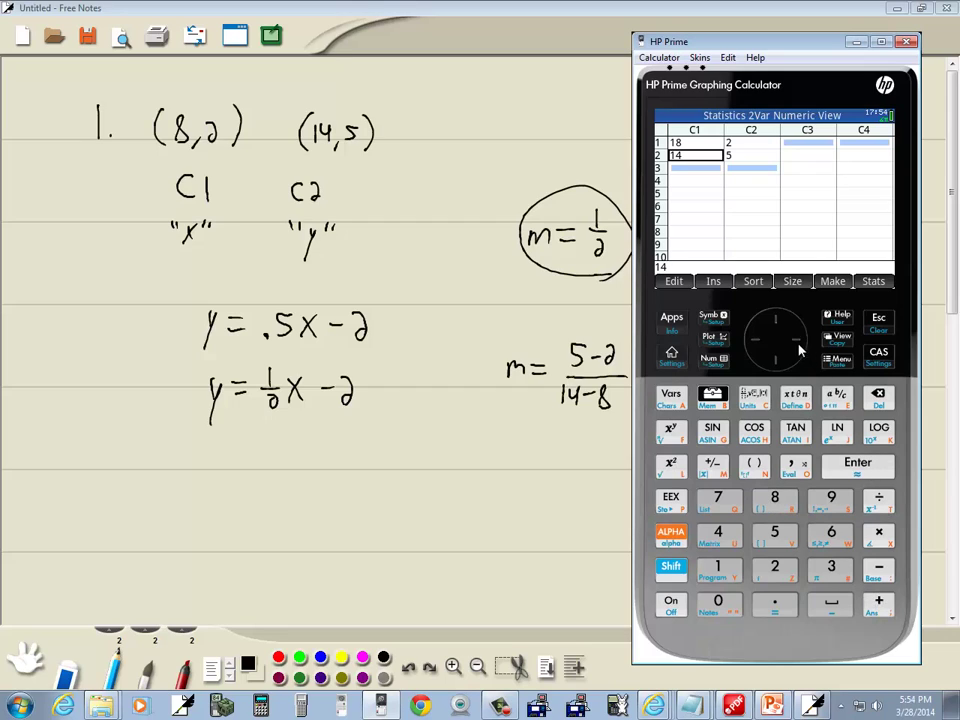
click(711, 317)
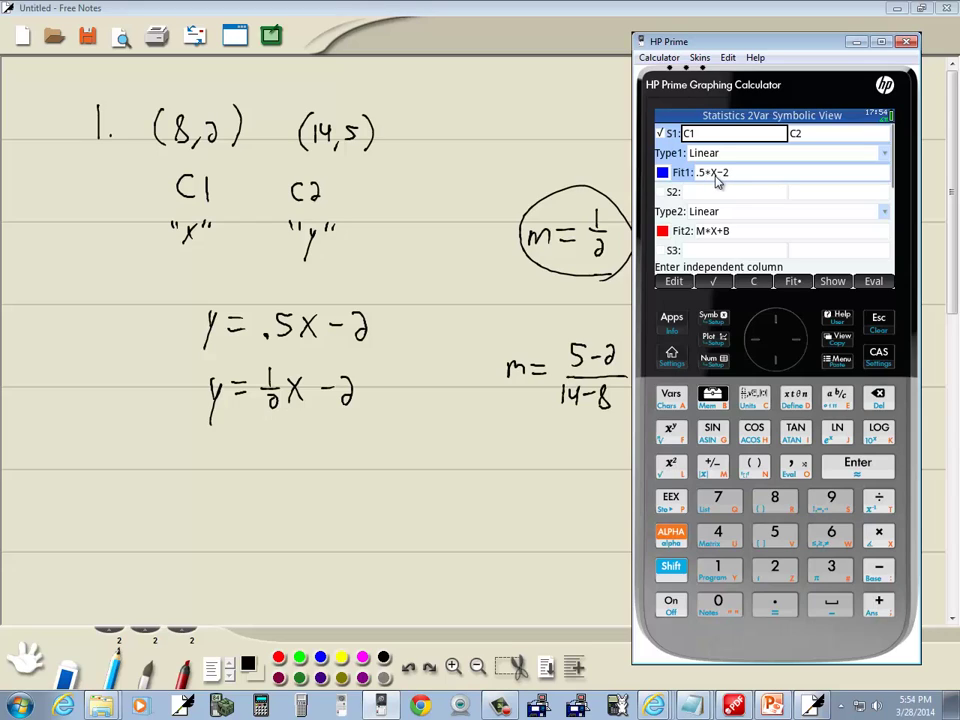
click(714, 341)
click(709, 316)
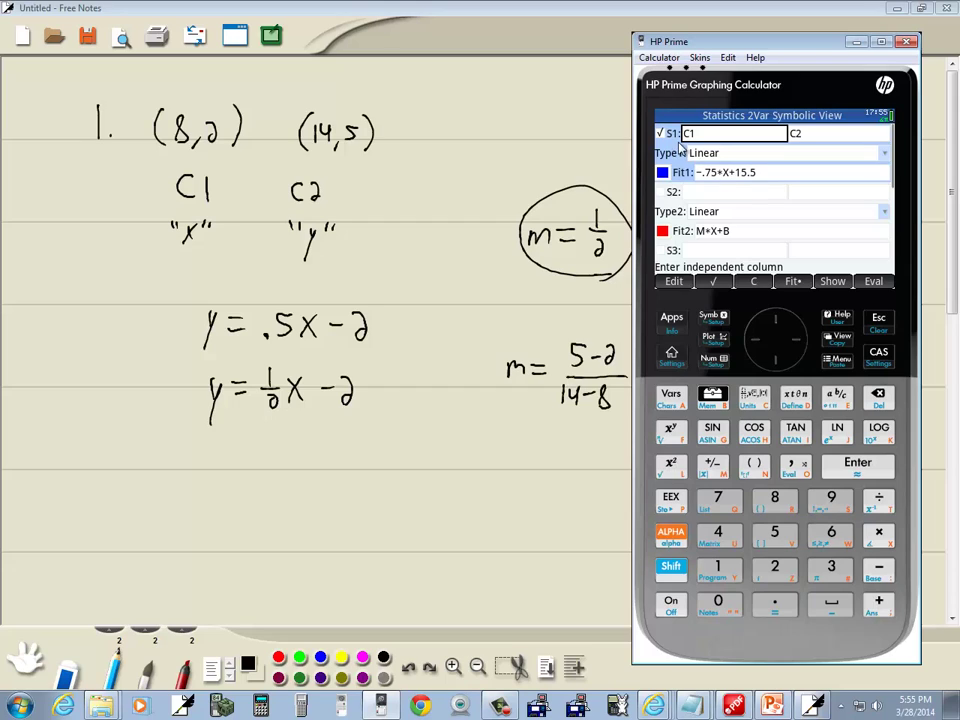
- Evaluate Statistics 2Var S1 on the home screen, shown in fractions as -3/4*X+15+1/2
click(672, 354)
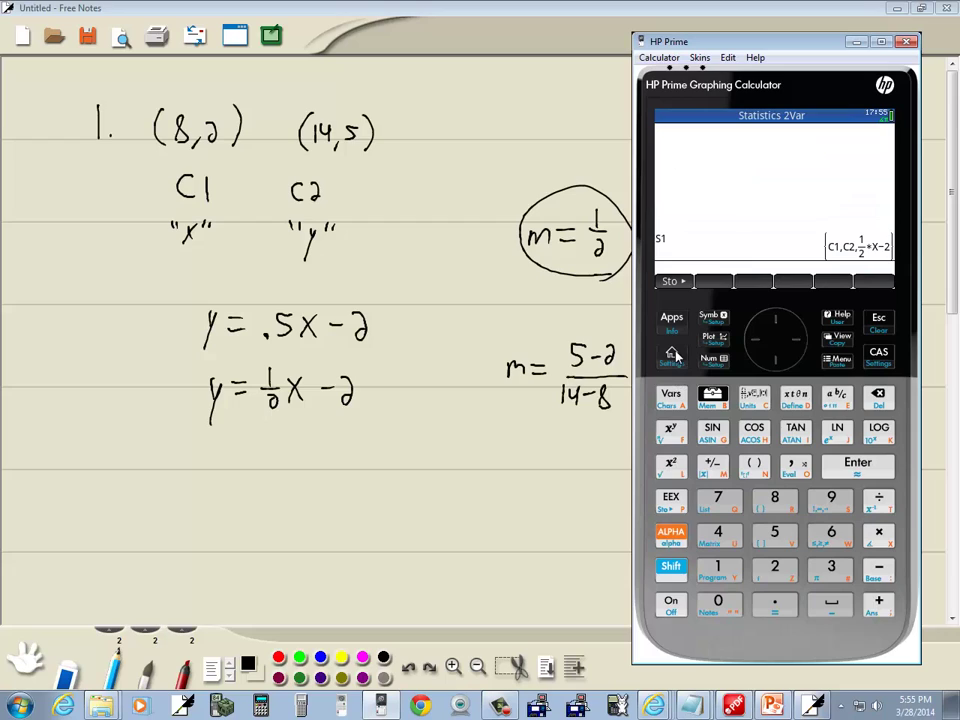
click(672, 397)
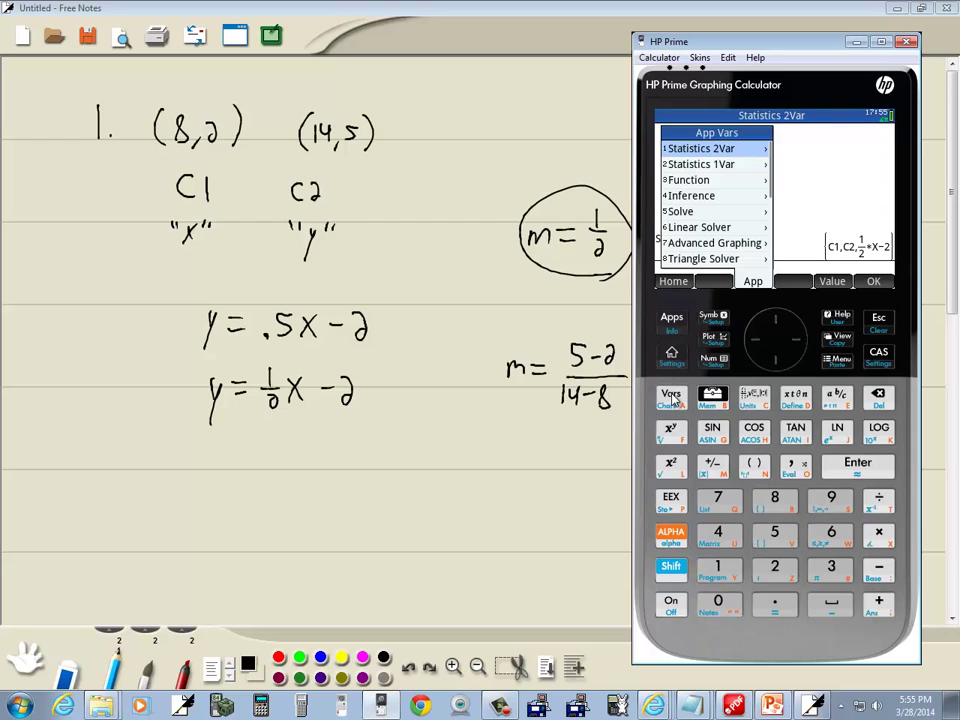
click(722, 570)
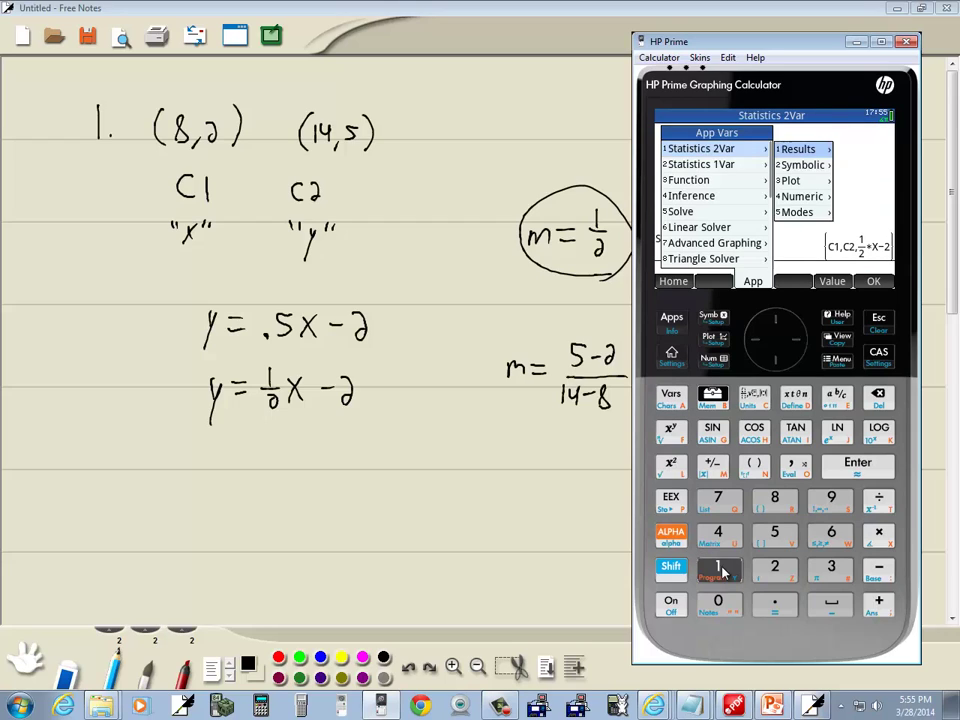
click(778, 568)
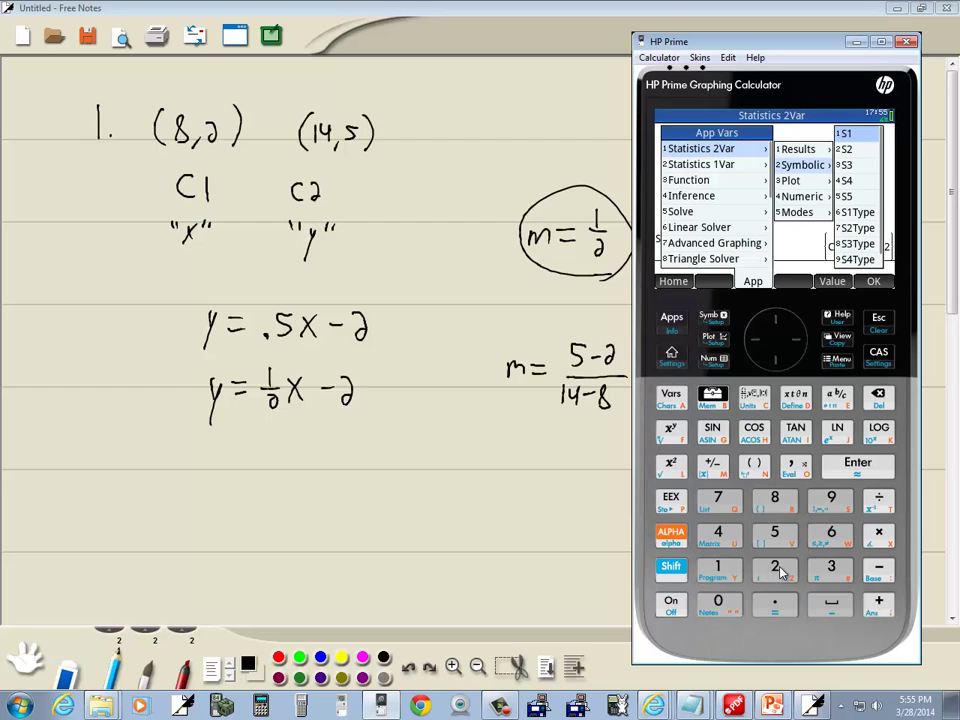
click(722, 568)
click(857, 462)
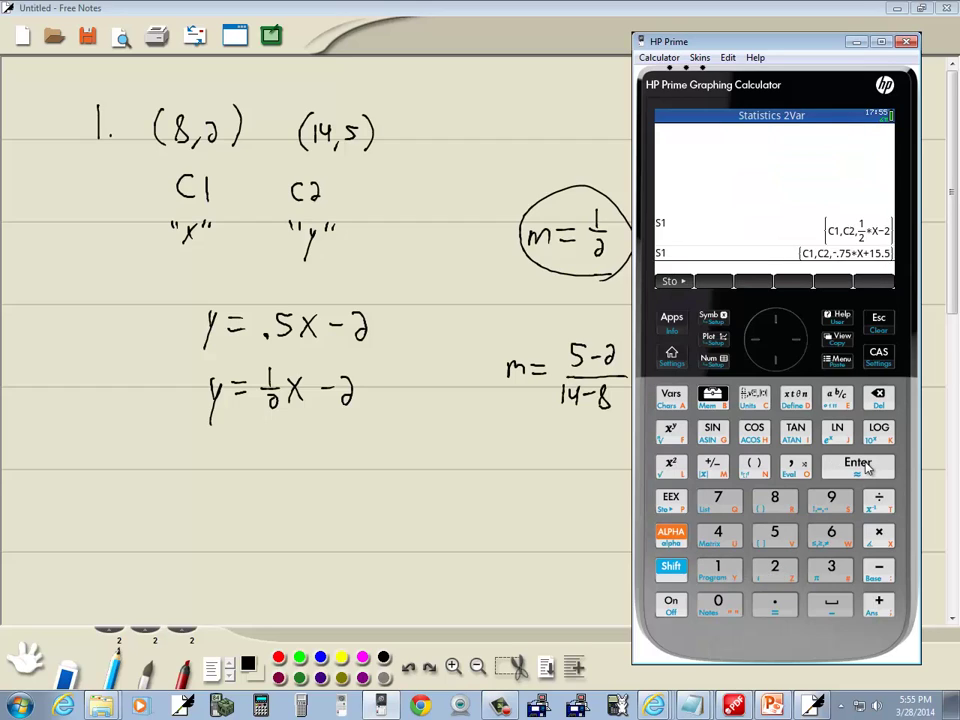
click(838, 395)
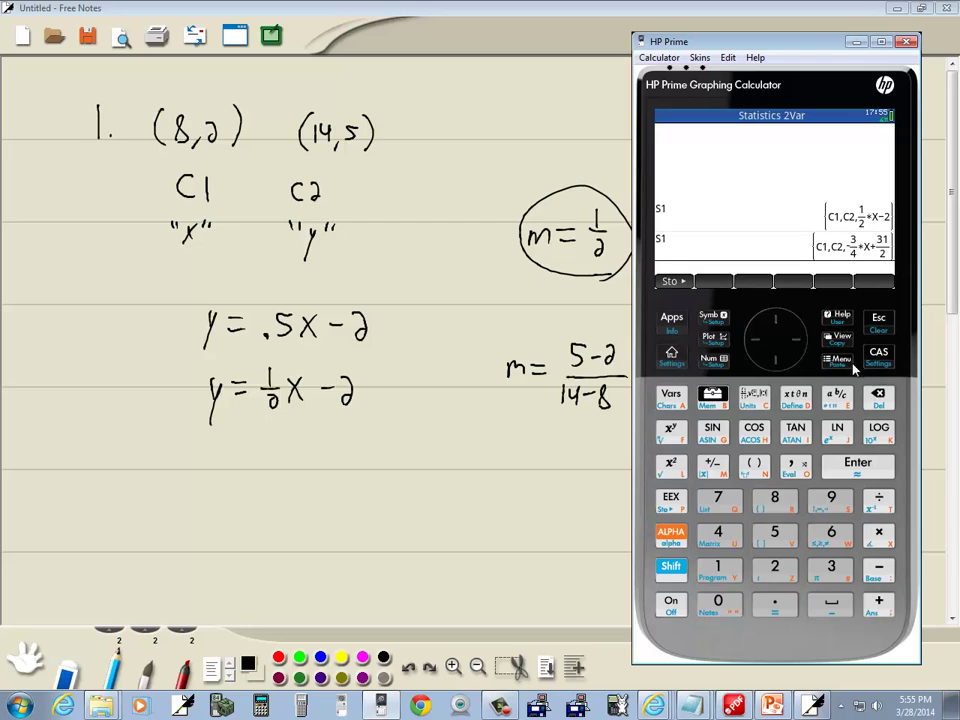
click(850, 397)
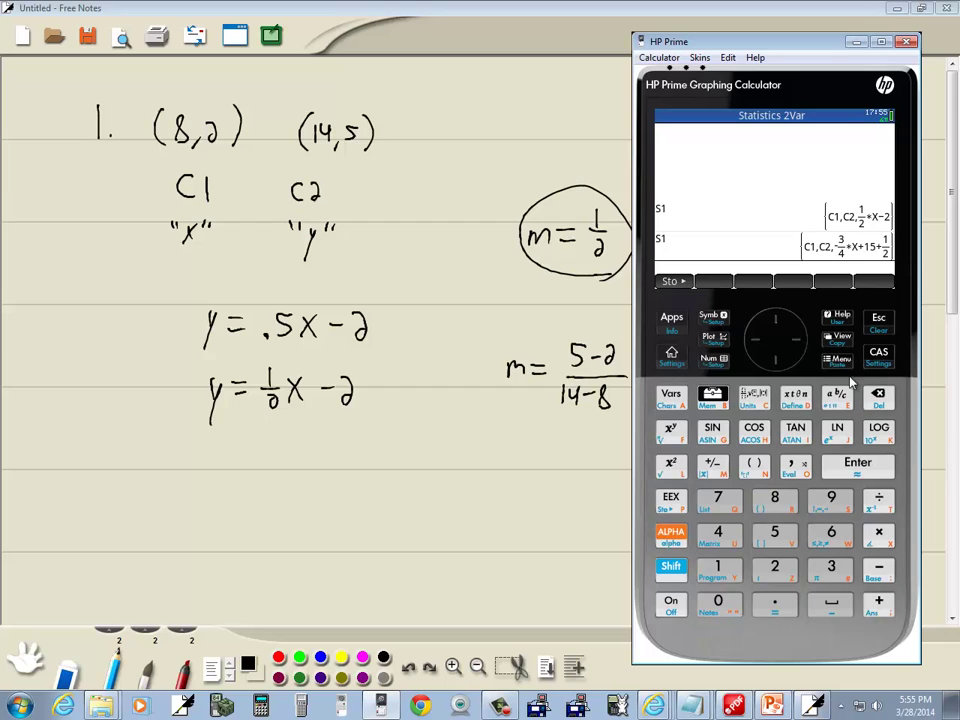